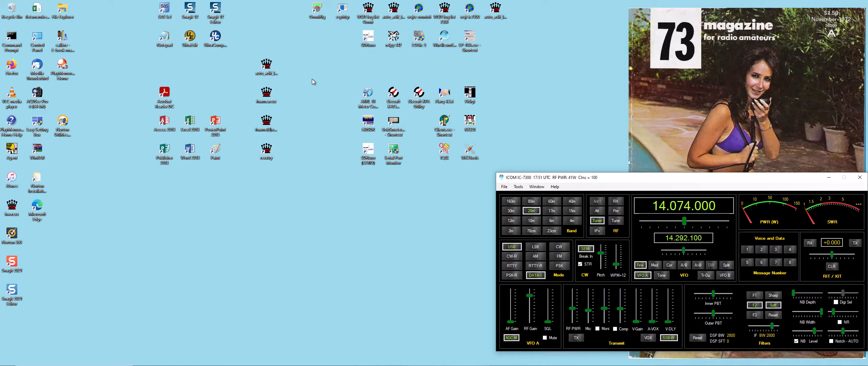
# Step: Open VSP Manager, review the physical ports and virtual port pairs, and close it
pyautogui.doubleClick(343, 8)
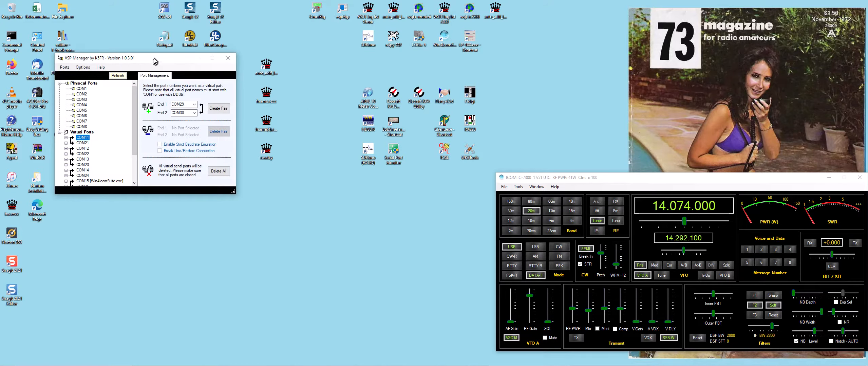
pyautogui.moveTo(153, 58); pyautogui.dragTo(408, 179)
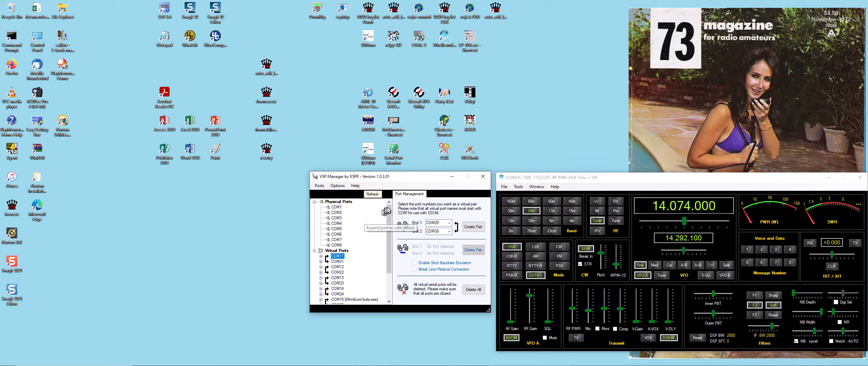
pyautogui.moveTo(389, 212); pyautogui.dragTo(386, 242)
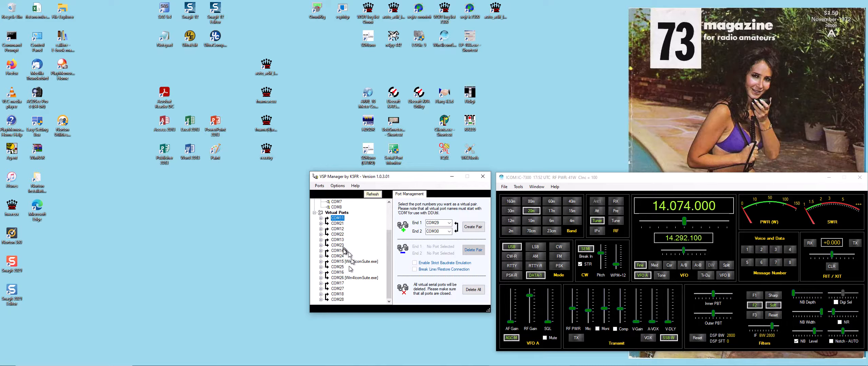
pyautogui.click(483, 178)
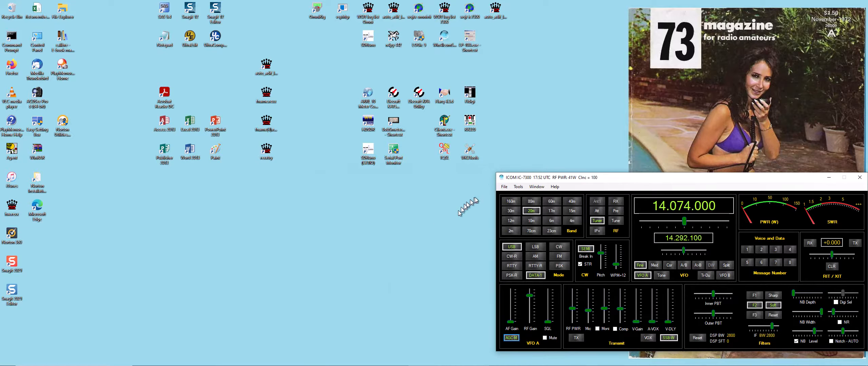
# Step: Open the Win4IcomSuite settings for third-party software and hardware
pyautogui.click(519, 187)
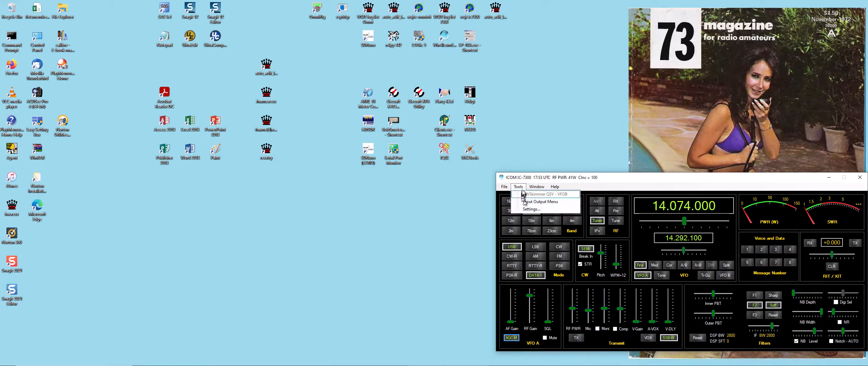
pyautogui.click(530, 209)
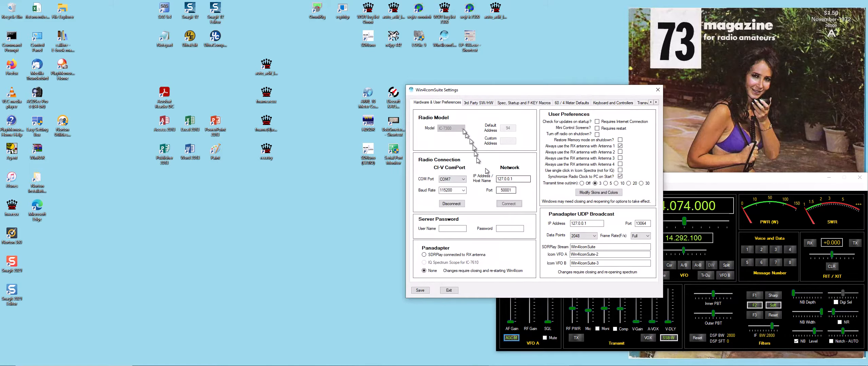
pyautogui.click(478, 103)
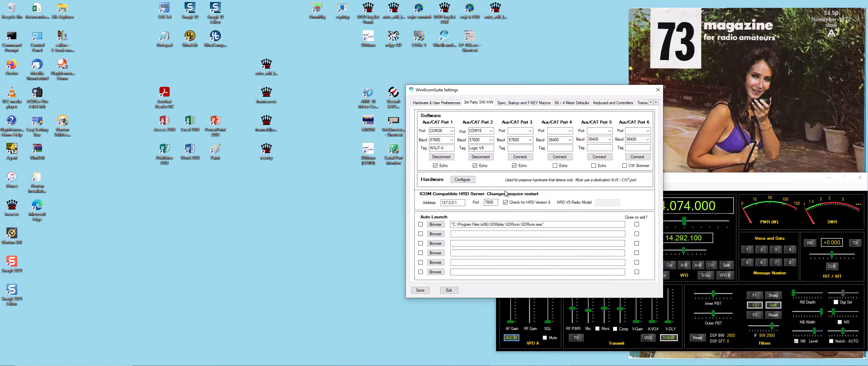
# Step: Compare VSP Manager's virtual port pairs with the Aux/CAT ports assigned to WSJT-X and Logic V9, and close VSP Manager
pyautogui.doubleClick(342, 12)
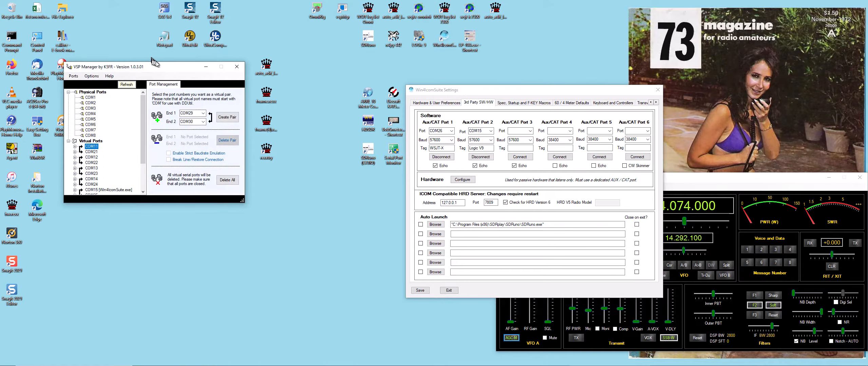
pyautogui.moveTo(160, 69); pyautogui.dragTo(319, 92)
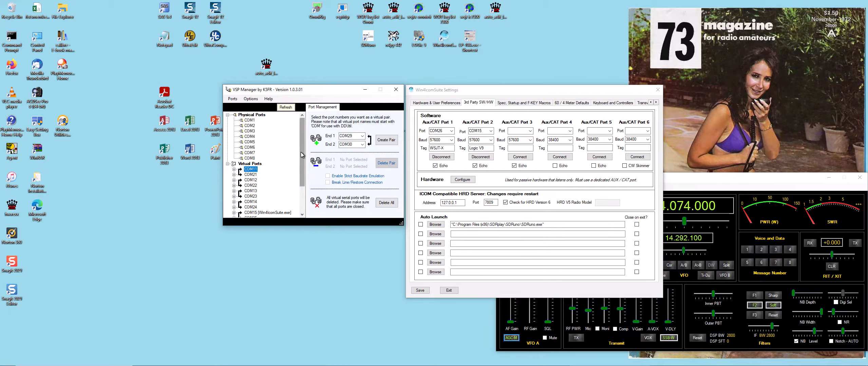
pyautogui.moveTo(302, 155); pyautogui.dragTo(302, 177)
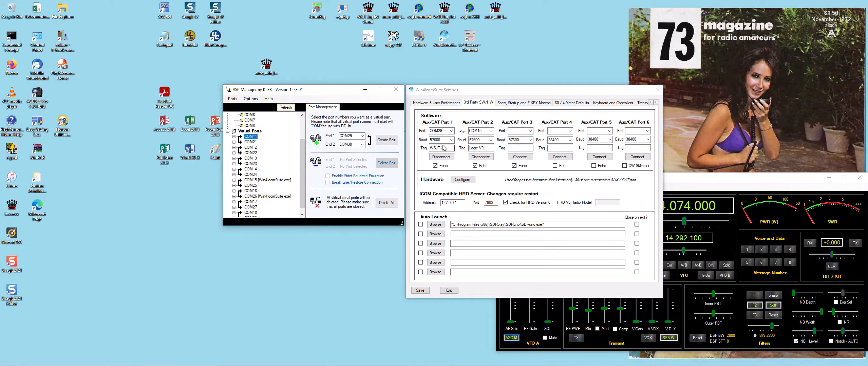
pyautogui.click(481, 148)
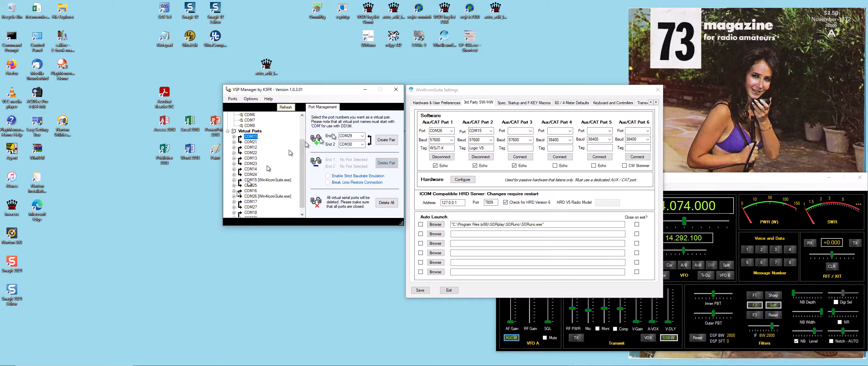
pyautogui.click(396, 90)
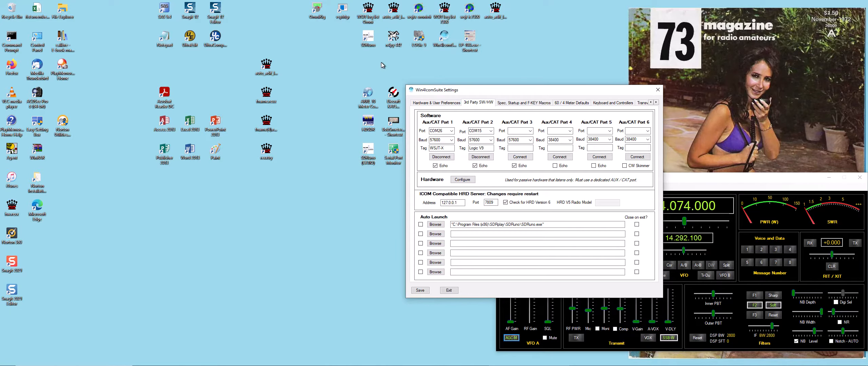
# Step: Launch the IC-7300 configuration of WSJT-X and save the Win4IcomSuite settings
pyautogui.click(465, 13)
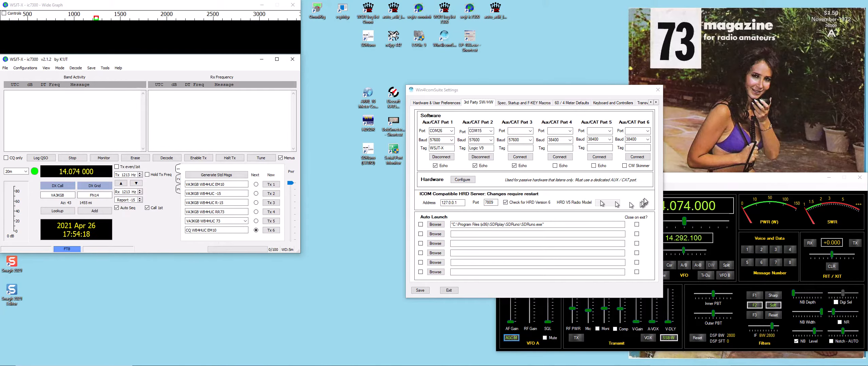
pyautogui.moveTo(582, 90); pyautogui.dragTo(484, 59)
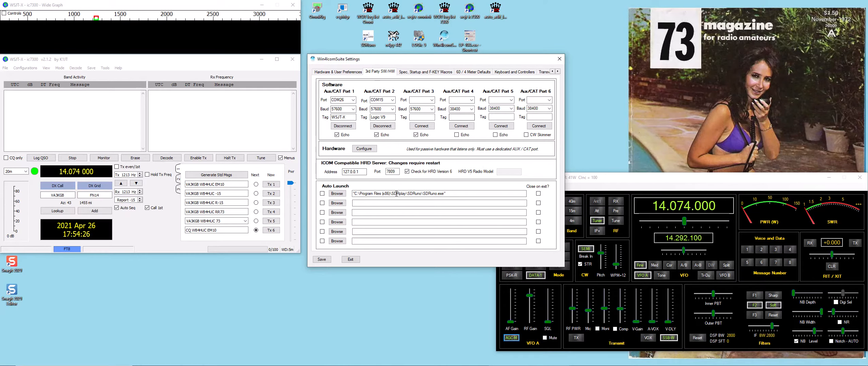
pyautogui.click(320, 260)
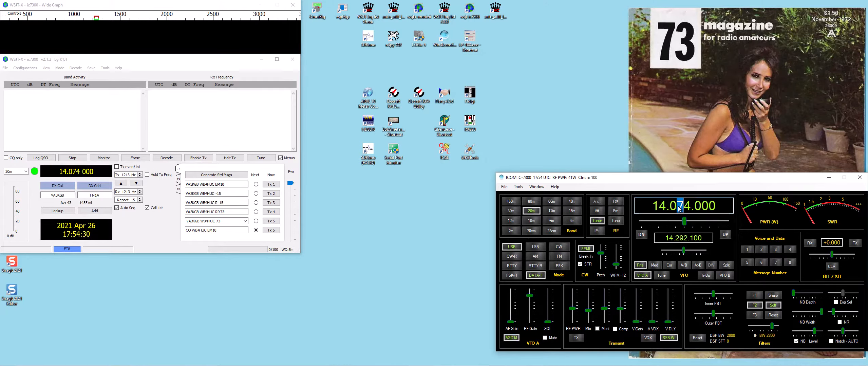
# Step: Raise VFO A to 14.094.000 in the radio control window and reselect FT8 mode in WSJT-X
pyautogui.scroll(1, 680, 208)
pyautogui.scroll(1, 680, 208)
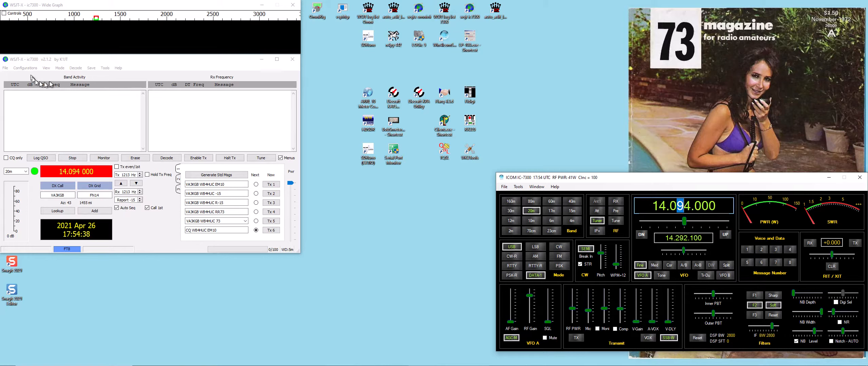
pyautogui.click(59, 68)
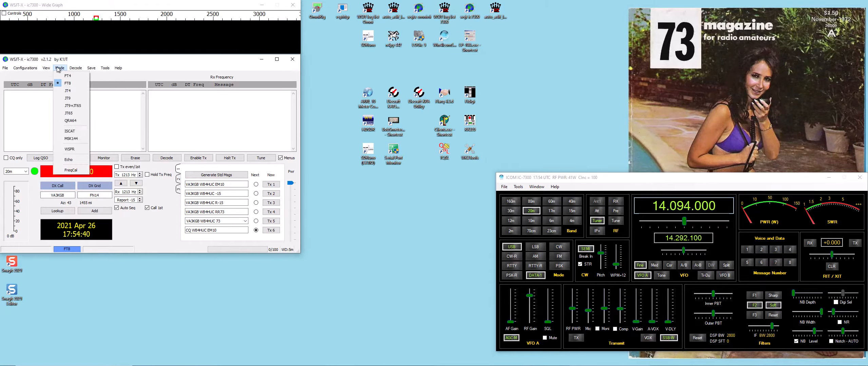
pyautogui.click(71, 84)
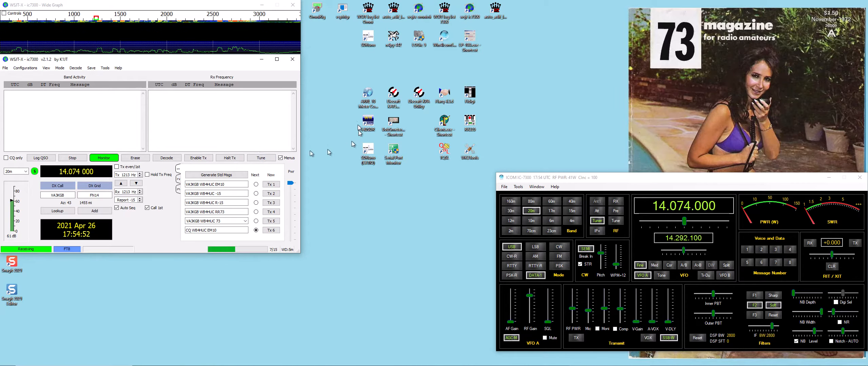
# Step: Launch LOGic 9 and open the radio interface settings in its miscellaneous ham setup
pyautogui.doubleClick(421, 37)
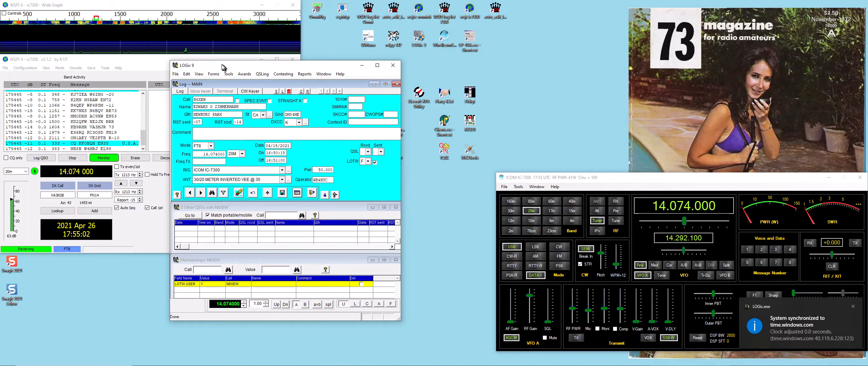
pyautogui.moveTo(223, 67); pyautogui.dragTo(316, 97)
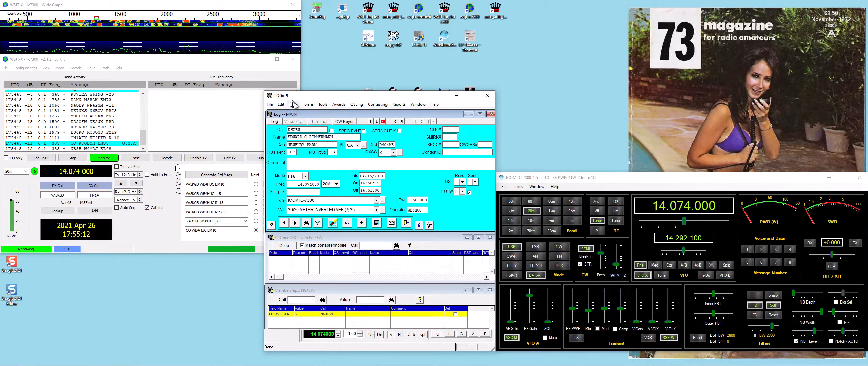
pyautogui.click(327, 108)
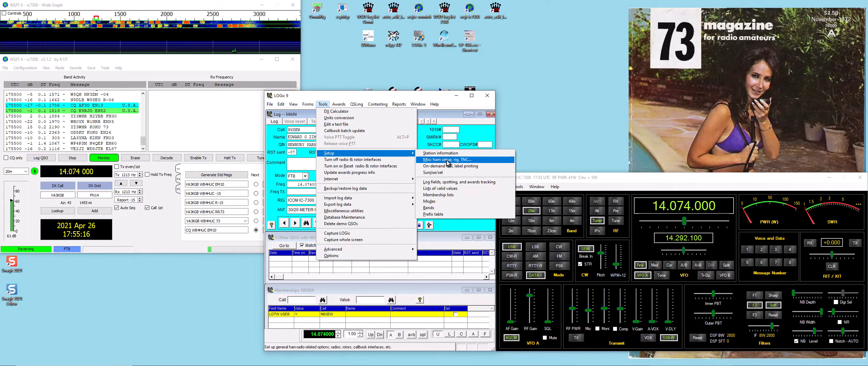
pyautogui.click(425, 155)
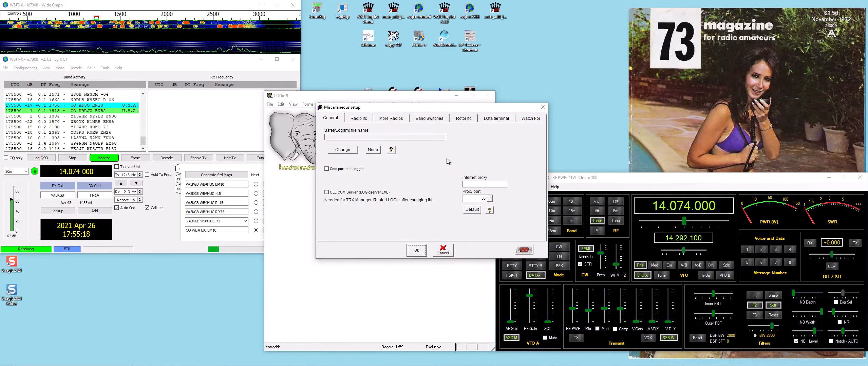
pyautogui.click(359, 118)
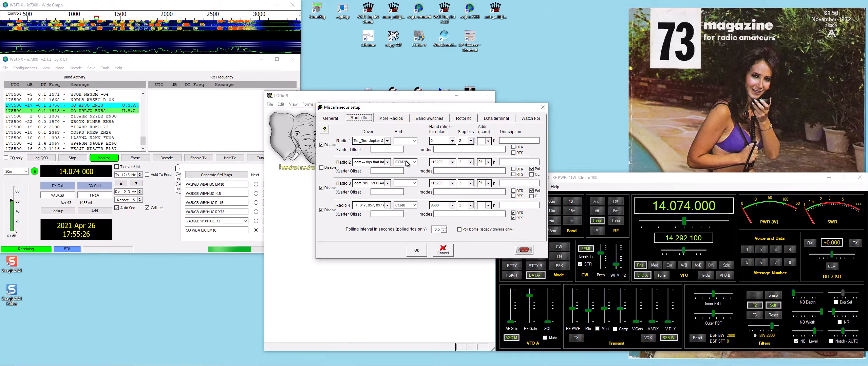
# Step: Compare the Radio 2 port in LOGic with the Aux/CAT port assignments in Win4IcomSuite, and close both dialogs without changes
pyautogui.click(621, 177)
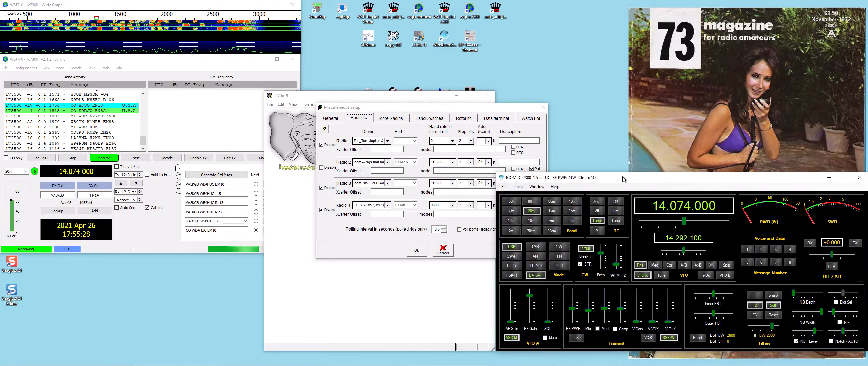
pyautogui.click(517, 187)
pyautogui.click(531, 208)
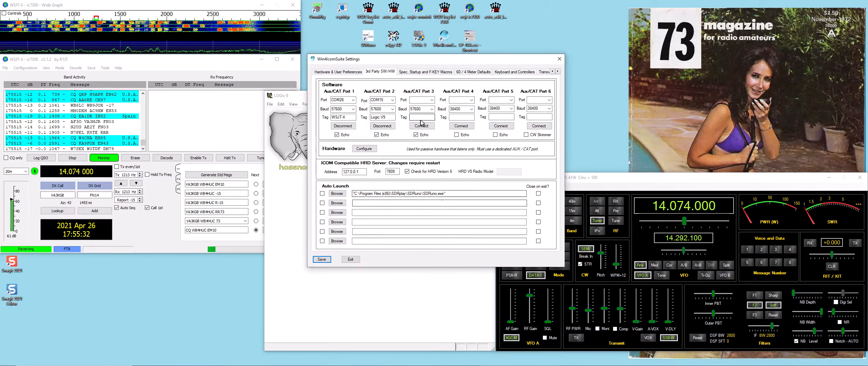
pyautogui.moveTo(402, 59); pyautogui.dragTo(524, 85)
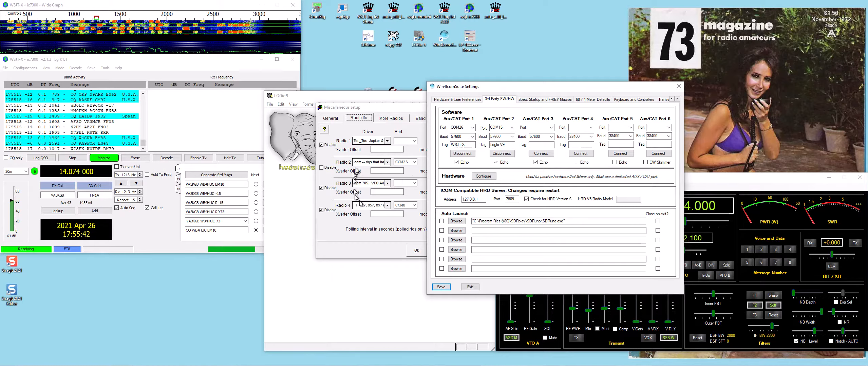
pyautogui.click(679, 87)
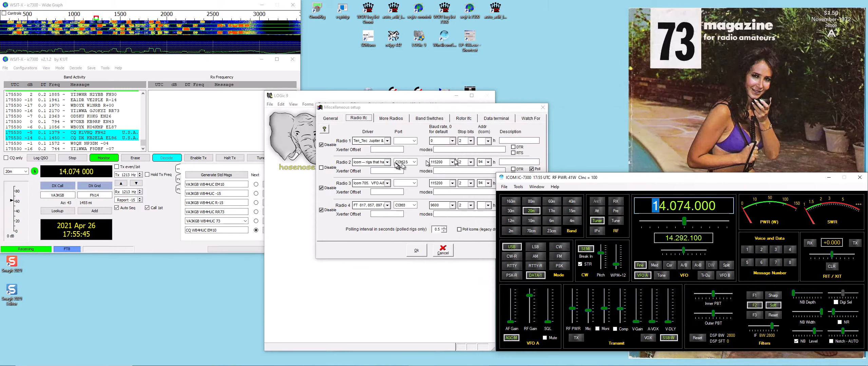
pyautogui.click(443, 253)
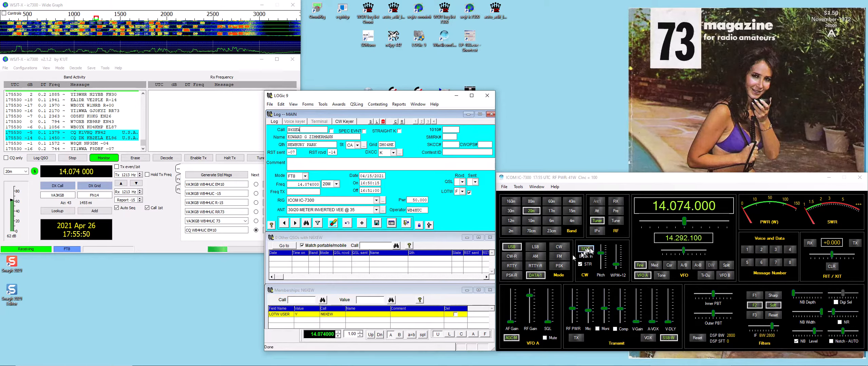
# Step: Tune VFO A to 14.084.000 in the radio control window and step the frequency back down to 14.074.000 from LOGic 9
pyautogui.click(680, 207)
pyautogui.click(680, 206)
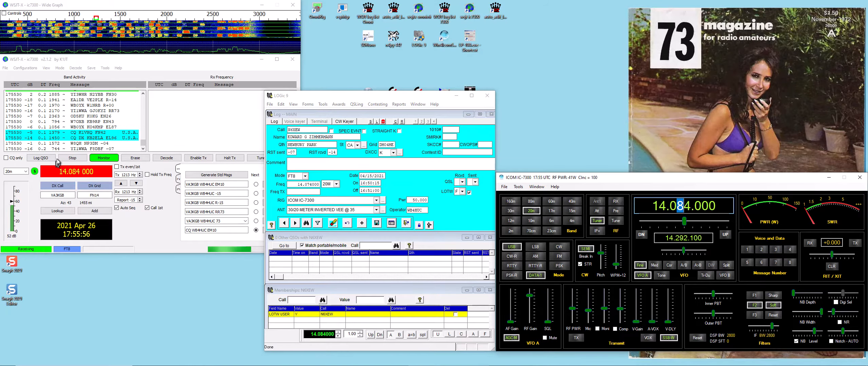
pyautogui.click(339, 335)
pyautogui.click(338, 336)
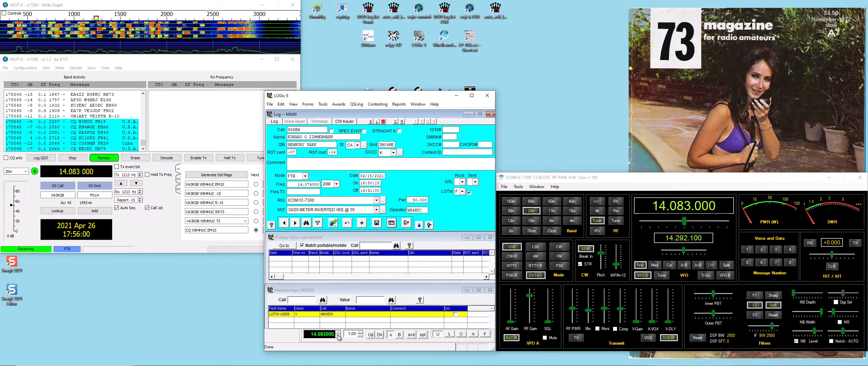
pyautogui.click(339, 336)
pyautogui.click(338, 336)
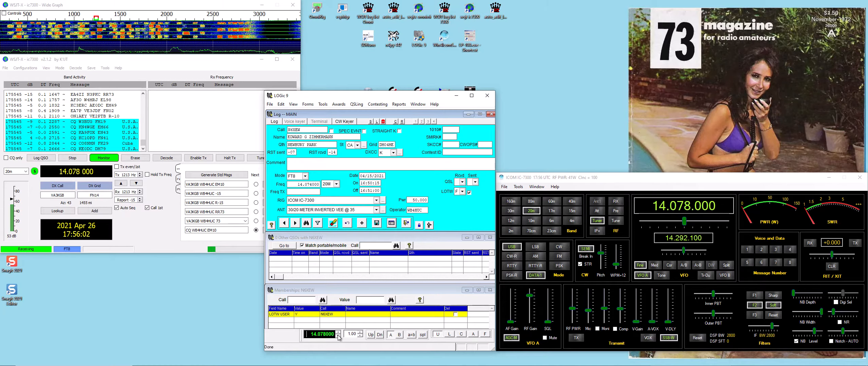
pyautogui.click(338, 335)
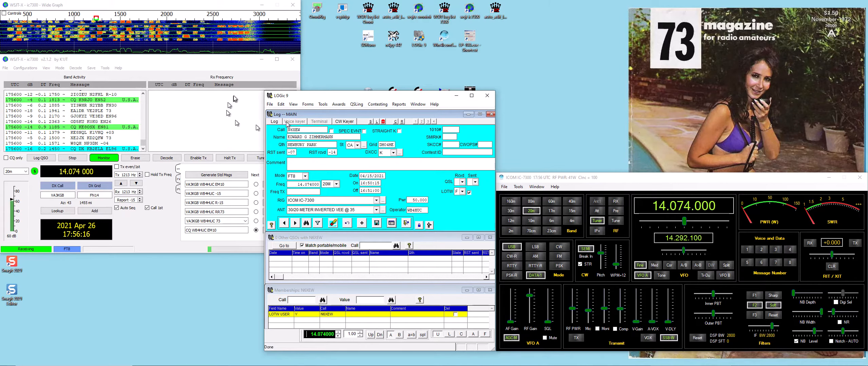
# Step: Close WSJT-X and LOGic 9
pyautogui.click(294, 60)
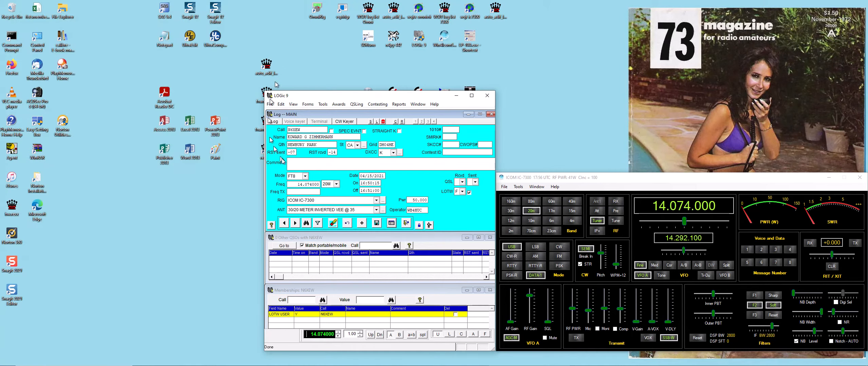
pyautogui.click(488, 96)
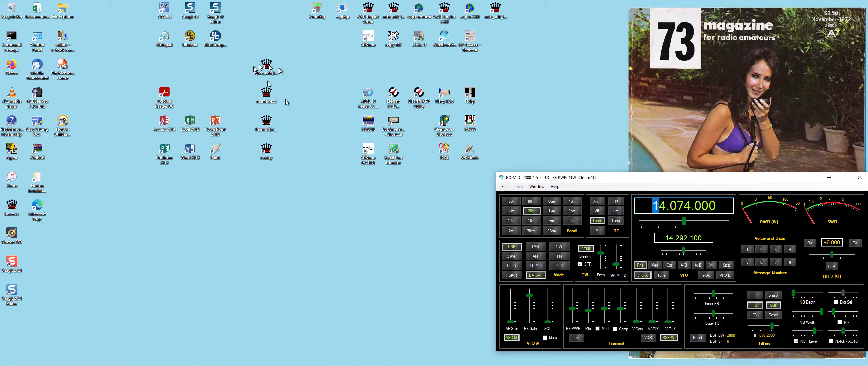
# Step: Launch VSP Manager, place it beside the radio control window and bring its list of virtual port pairs into view
pyautogui.doubleClick(342, 9)
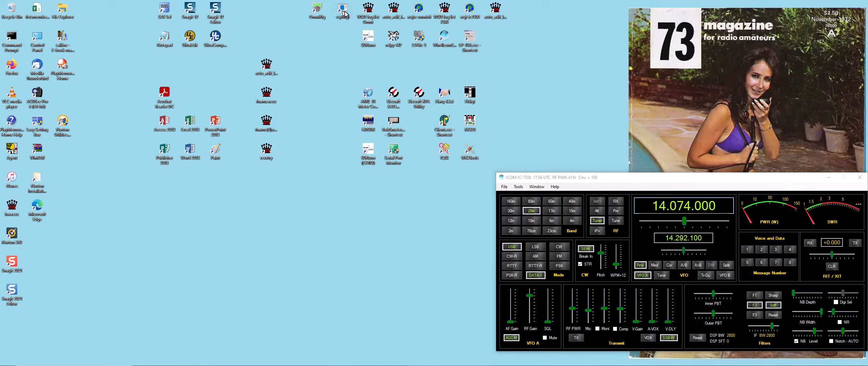
pyautogui.moveTo(182, 88); pyautogui.dragTo(418, 174)
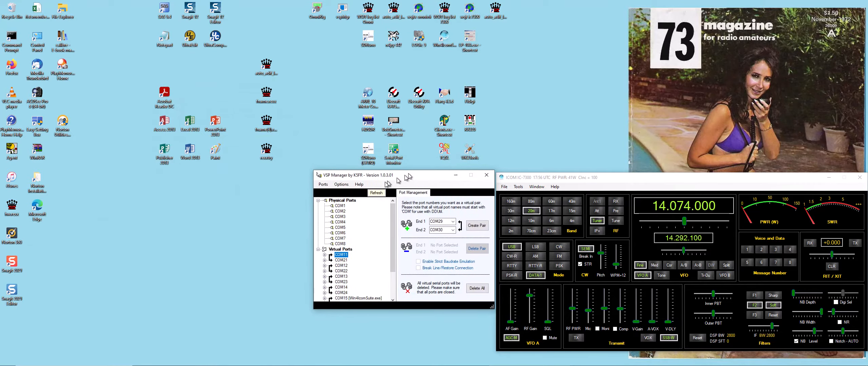
pyautogui.moveTo(393, 243); pyautogui.dragTo(394, 273)
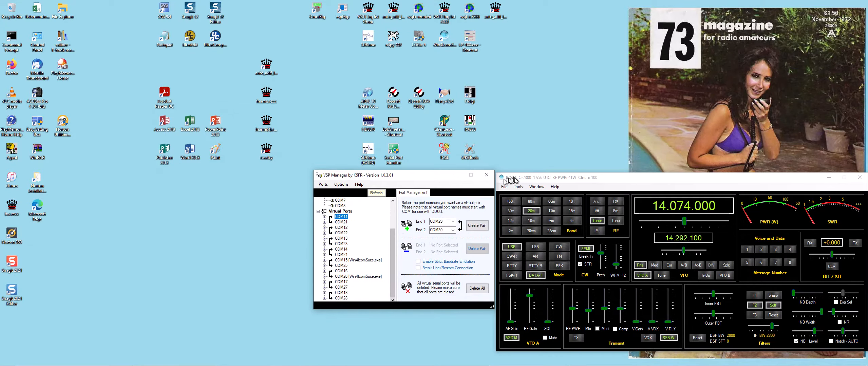
# Step: Open the third-party software port settings in Win4IcomSuite and arrange the dialog so the VSP Manager port list stays visible
pyautogui.click(519, 187)
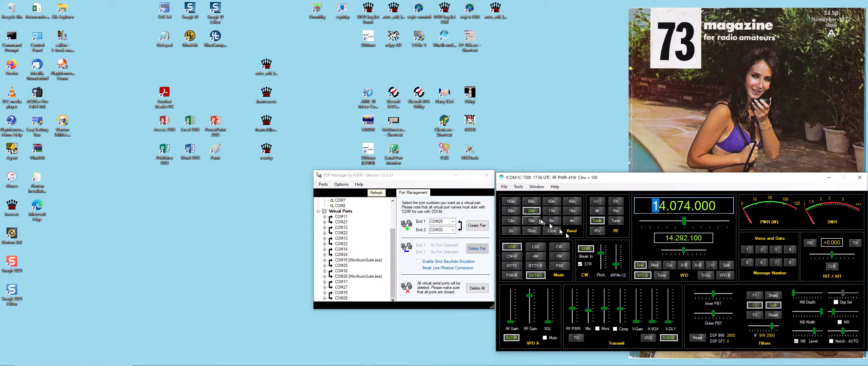
pyautogui.click(519, 187)
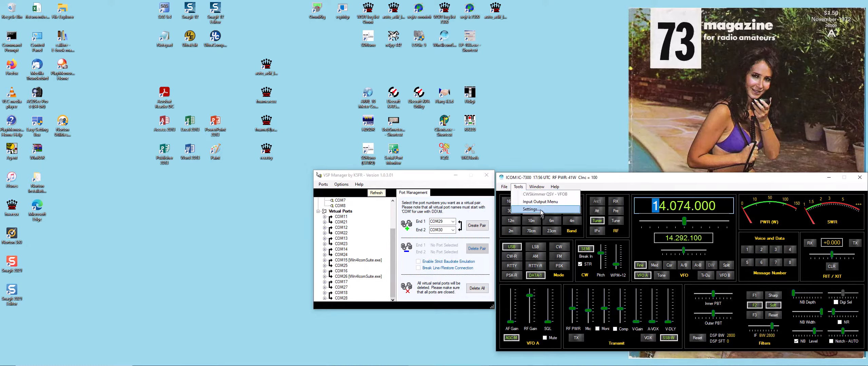
pyautogui.click(532, 209)
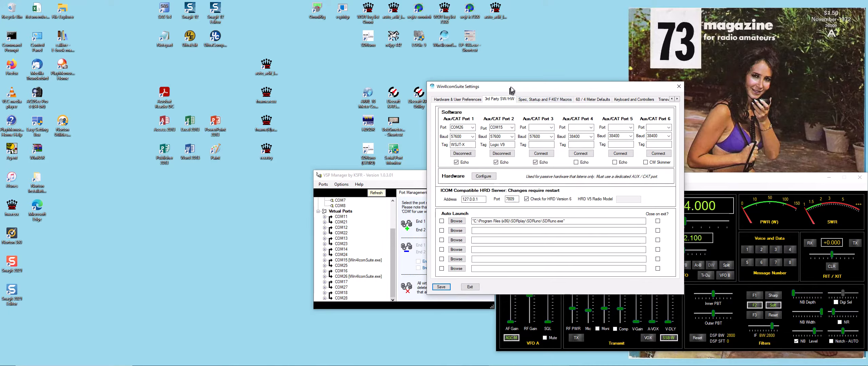
pyautogui.moveTo(513, 87); pyautogui.dragTo(591, 123)
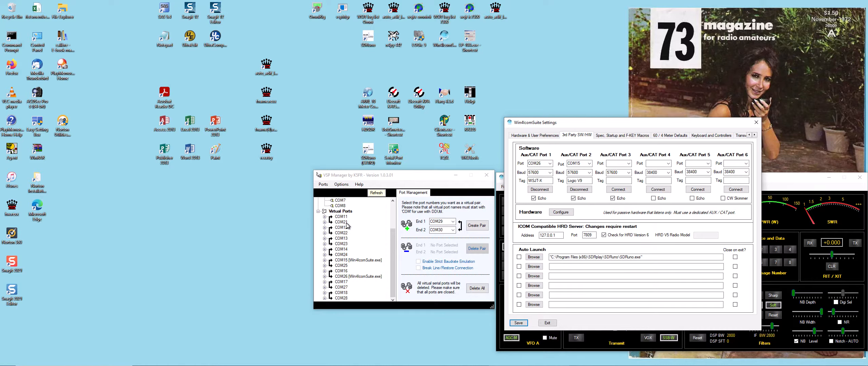
# Step: Assign COM21 to Aux/CAT Port 3, tag it SDRuno, connect it and save the Win4IcomSuite settings
pyautogui.click(629, 164)
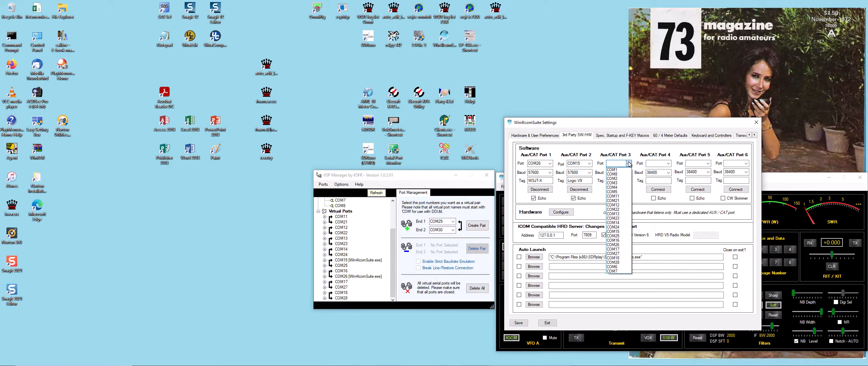
pyautogui.click(615, 200)
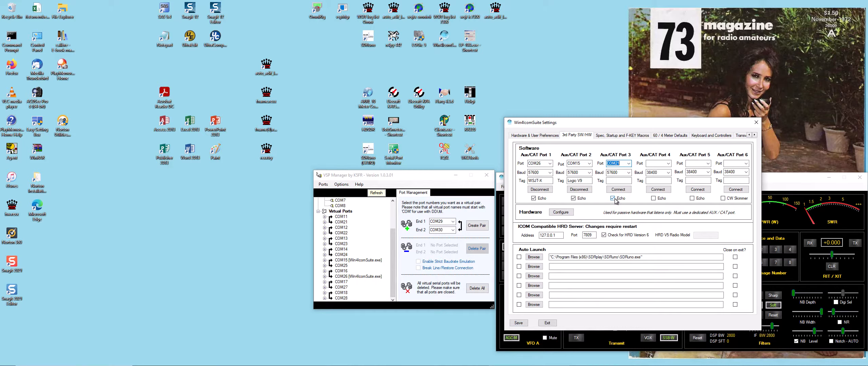
pyautogui.click(612, 180)
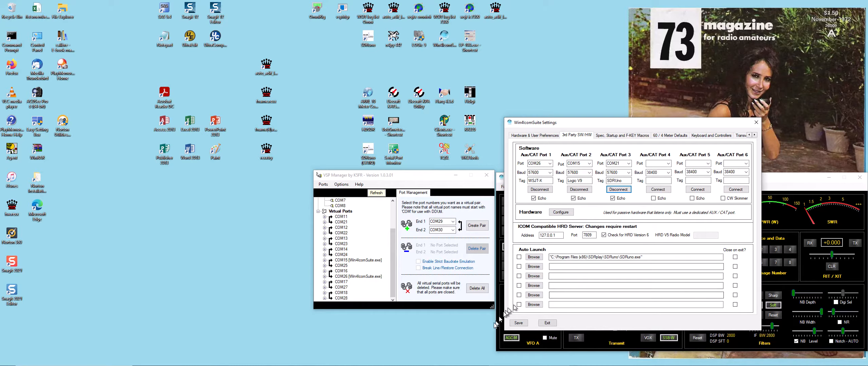
pyautogui.click(524, 324)
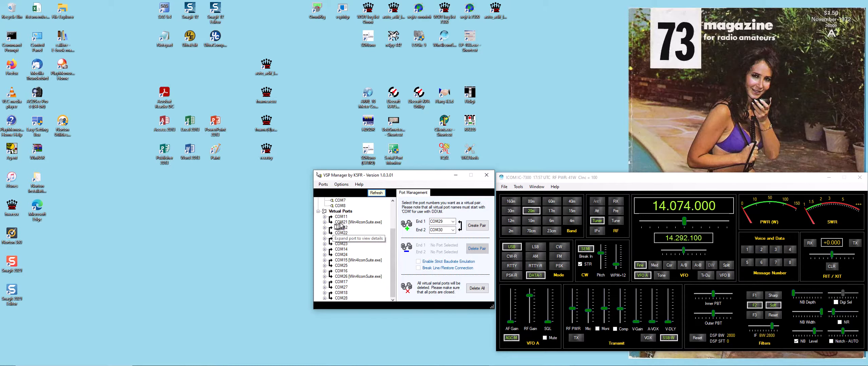
# Step: Move VSP Manager out of the way, launch SDRuno and start its reception
pyautogui.moveTo(427, 177); pyautogui.dragTo(152, 160)
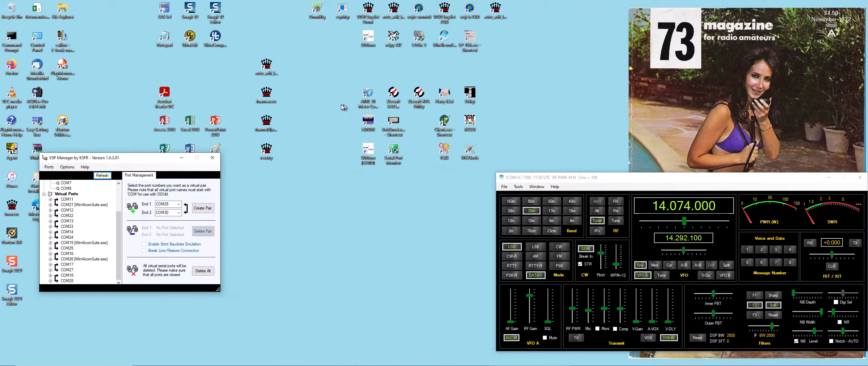
pyautogui.doubleClick(368, 38)
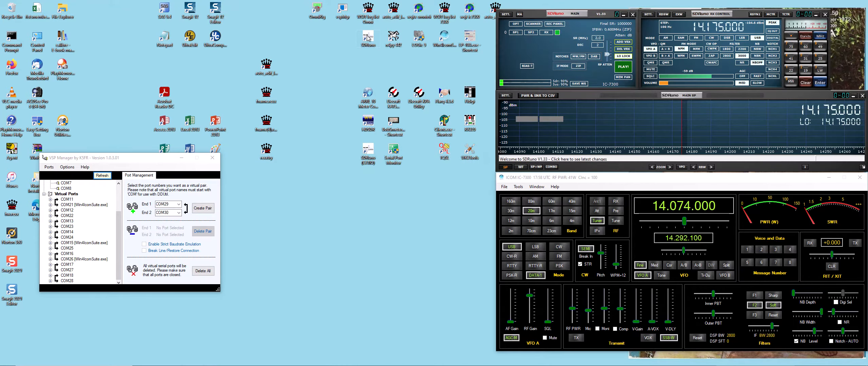
pyautogui.click(627, 67)
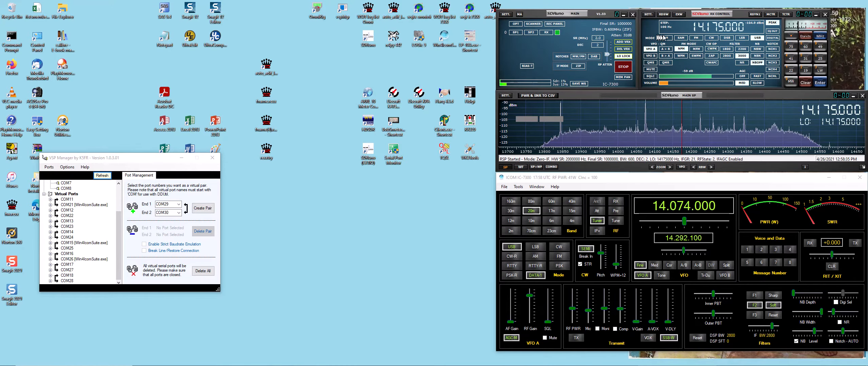
# Step: Review the COM device, baud rate and connection options in SDRuno's CAT receiver settings, and close the settings window
pyautogui.click(648, 15)
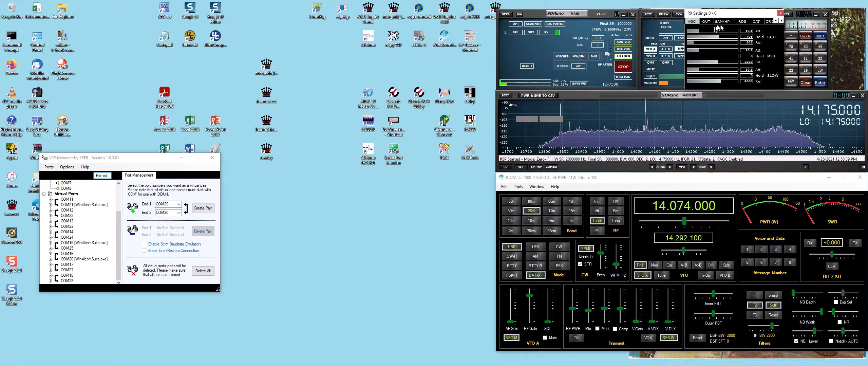
pyautogui.click(757, 22)
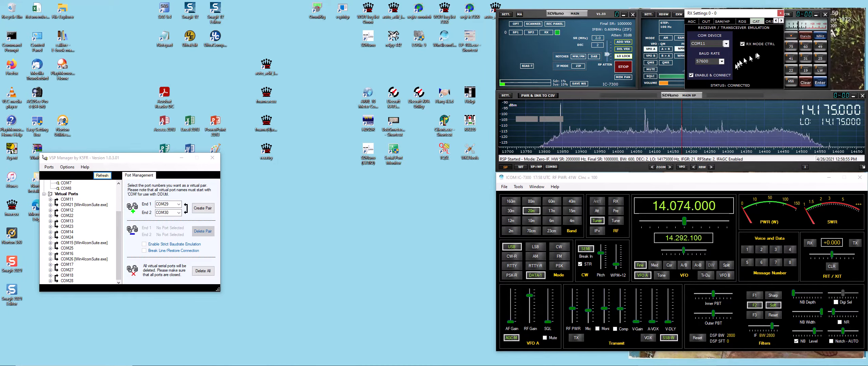
pyautogui.click(629, 51)
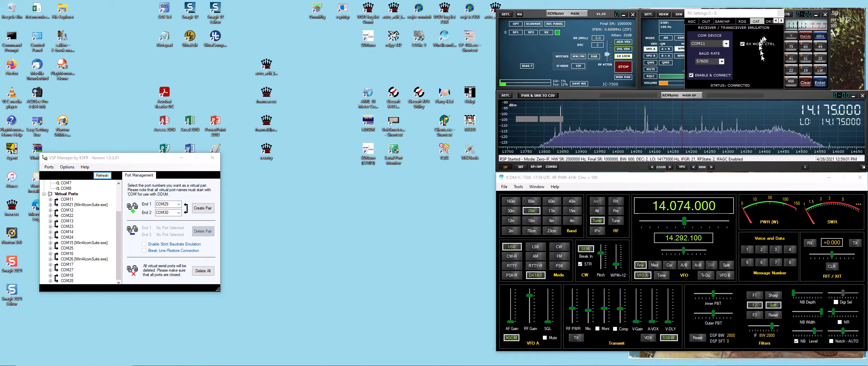
pyautogui.click(780, 14)
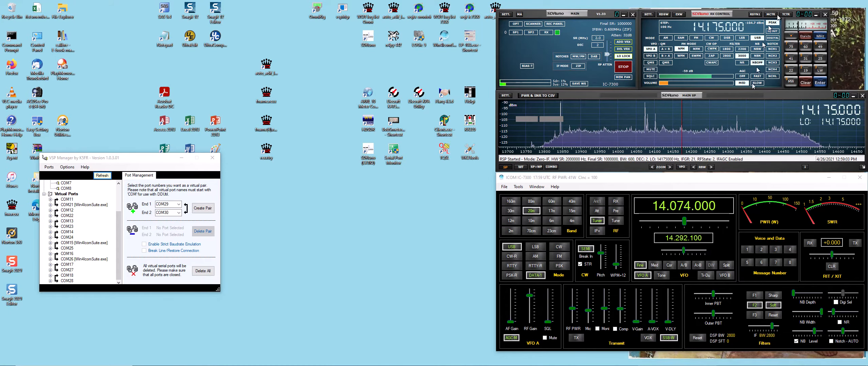
# Step: Tune VFO A to 14.054.000 in the radio control window and SDRuno's VFO to 14.173.000 to test their link
pyautogui.click(681, 208)
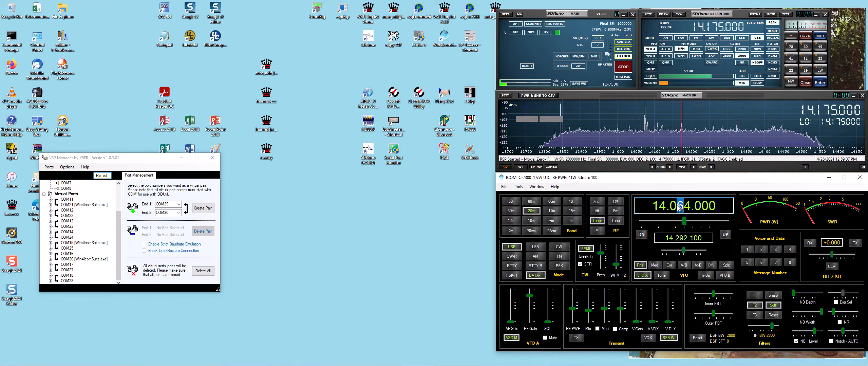
pyautogui.click(721, 27)
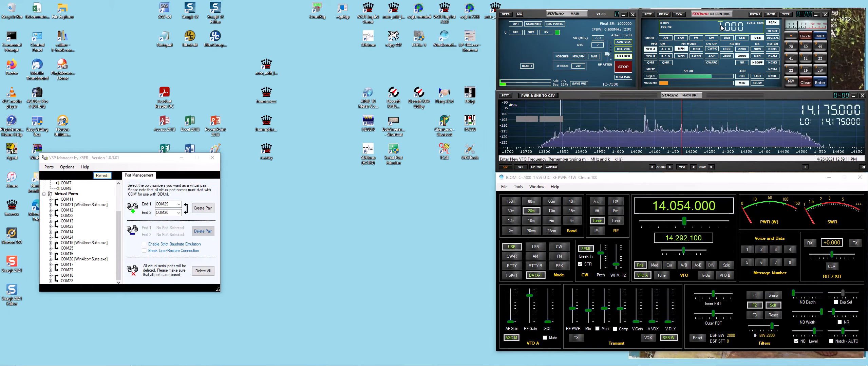
pyautogui.click(722, 27)
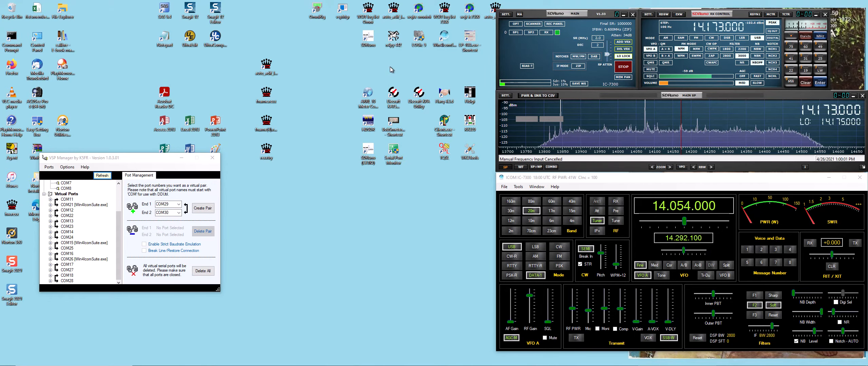
# Step: Open the Omni-Rig settings, set the RIG 1 rig type to IC-7300 and accept the settings
pyautogui.doubleClick(317, 8)
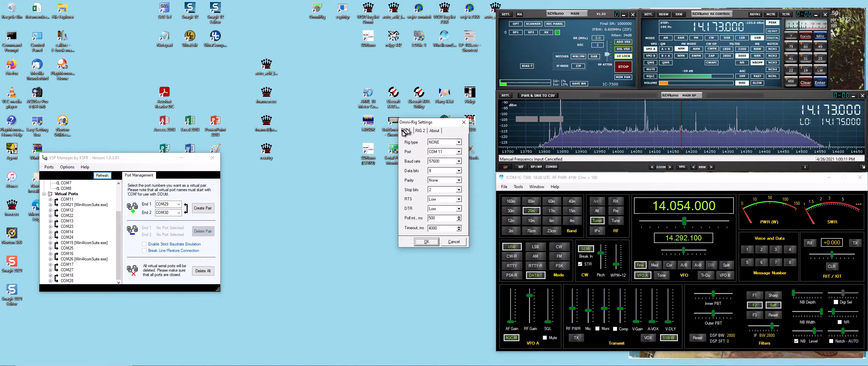
pyautogui.click(459, 142)
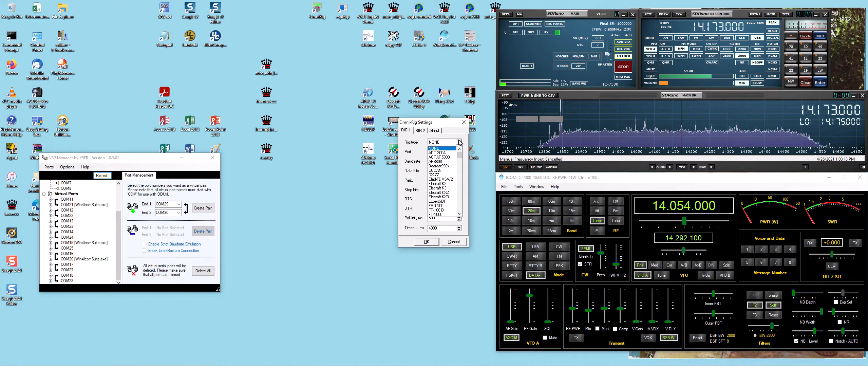
pyautogui.scroll(-20, 443, 183)
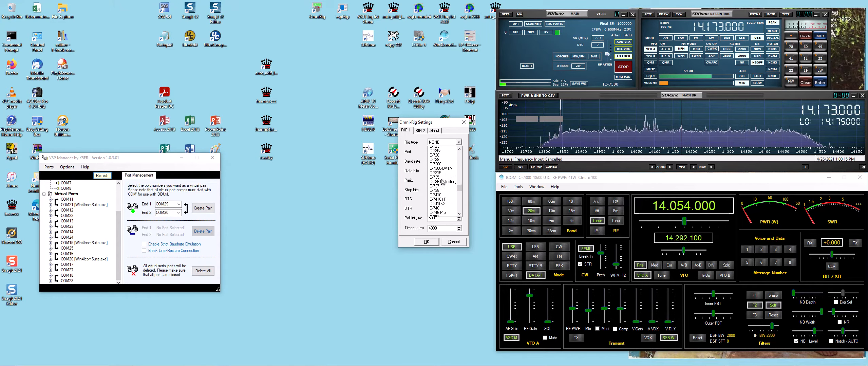
pyautogui.scroll(-5, 443, 182)
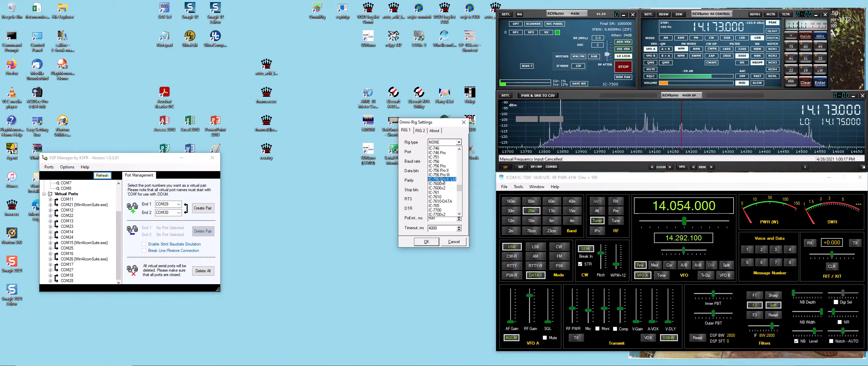
pyautogui.scroll(-2, 441, 181)
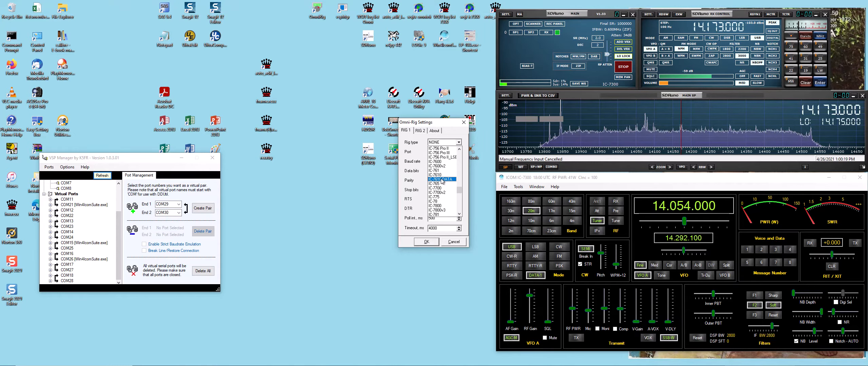
pyautogui.scroll(4, 443, 181)
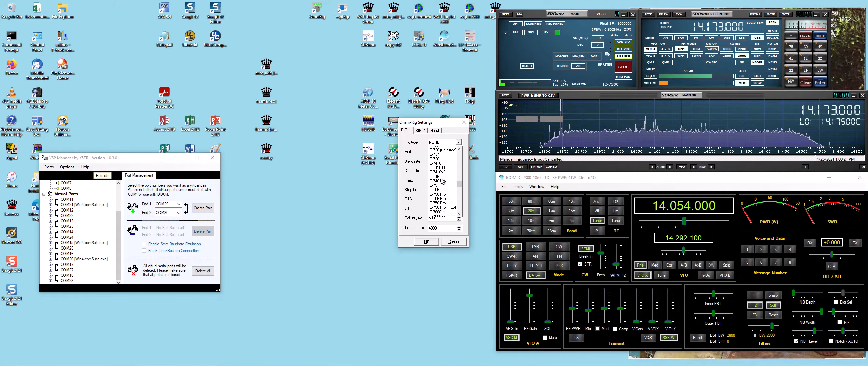
pyautogui.scroll(3, 442, 181)
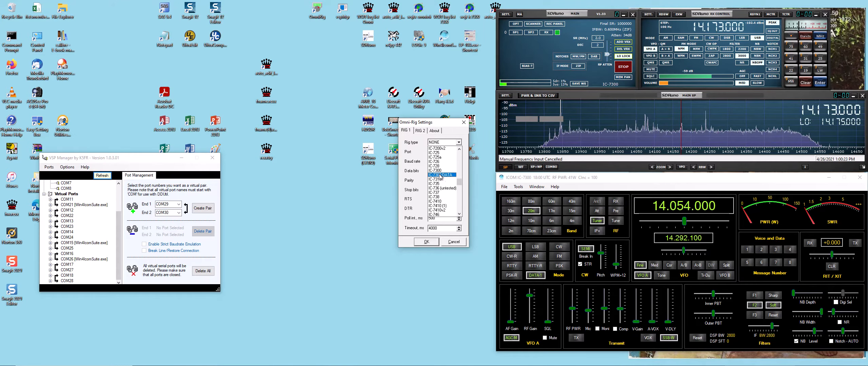
pyautogui.click(438, 171)
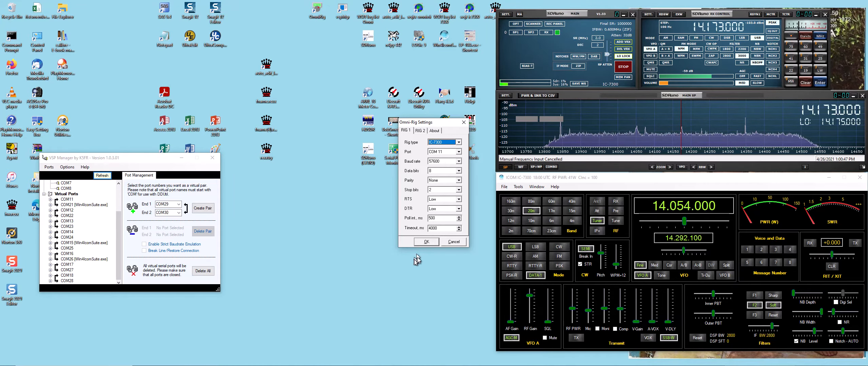
pyautogui.click(427, 241)
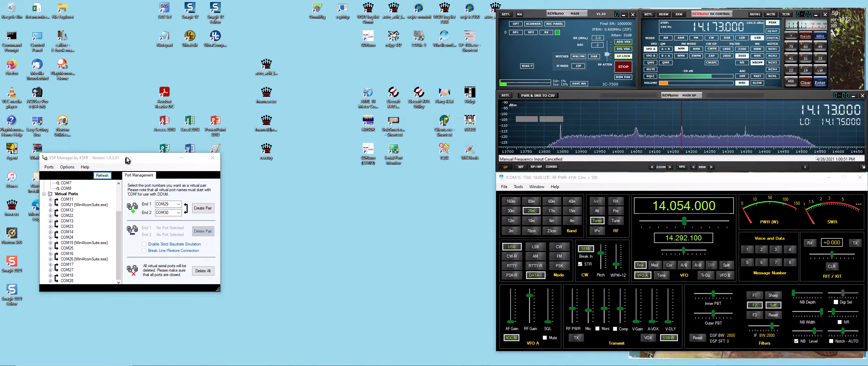
# Step: Bring VSP Manager back beside the radio windows and refresh its port list to check which programs use the virtual ports
pyautogui.moveTo(122, 158); pyautogui.dragTo(392, 86)
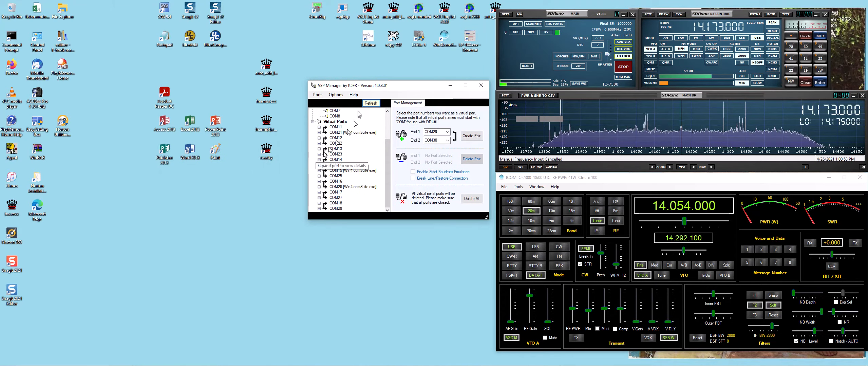
pyautogui.click(371, 103)
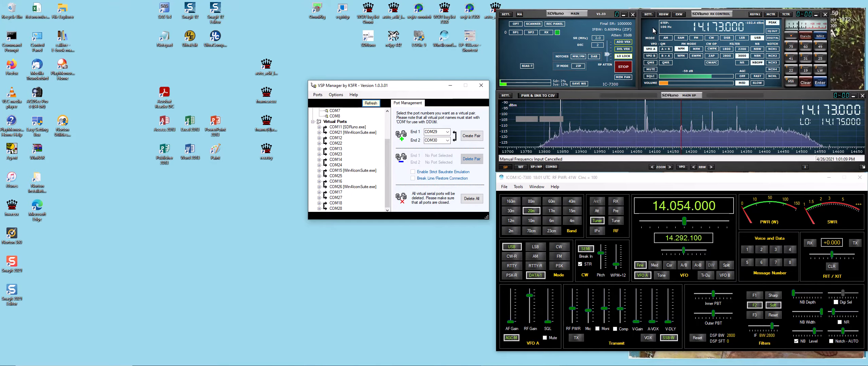
# Step: Turn off Enable & Connect in SDRuno's CAT receiver settings and open the ORIG rig selection and sync options
pyautogui.click(648, 14)
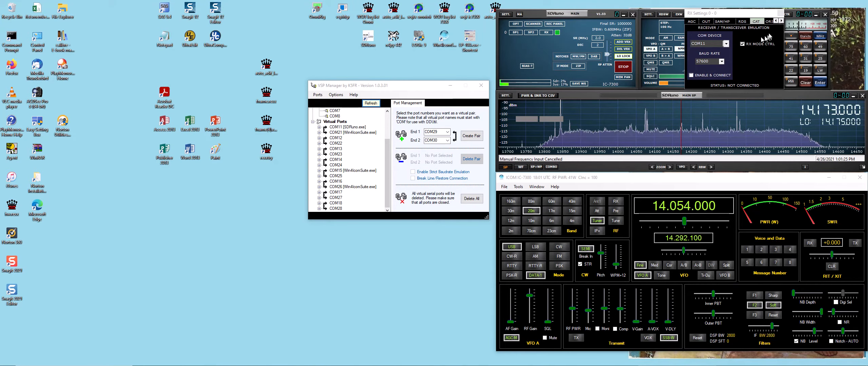
pyautogui.click(783, 21)
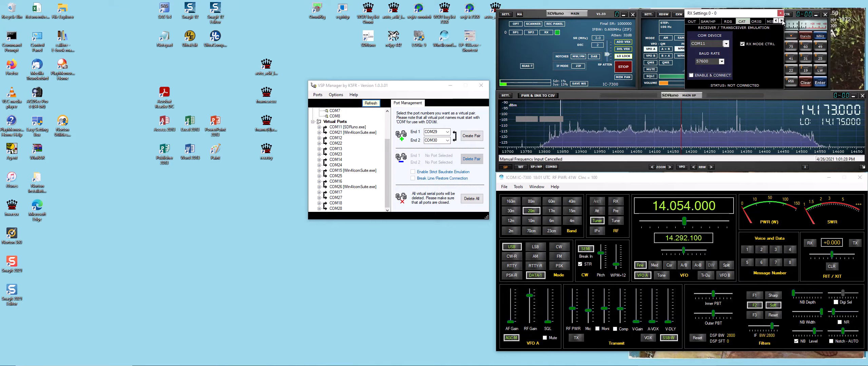
pyautogui.click(758, 22)
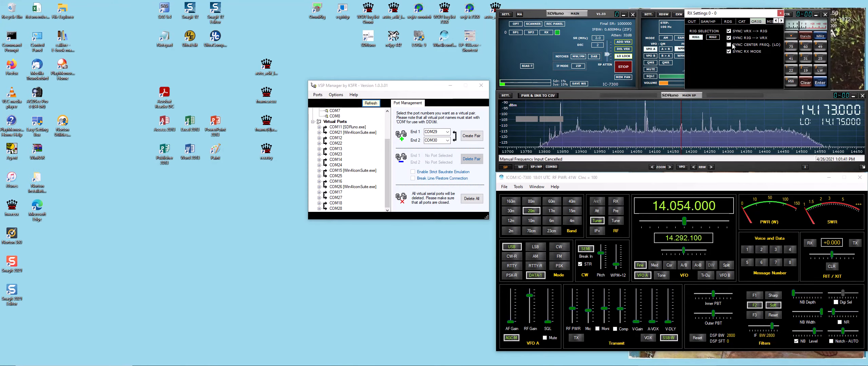
# Step: Turn on SDRuno's rig sync and refresh the VSP Manager port list to check which program uses COM11
pyautogui.click(781, 13)
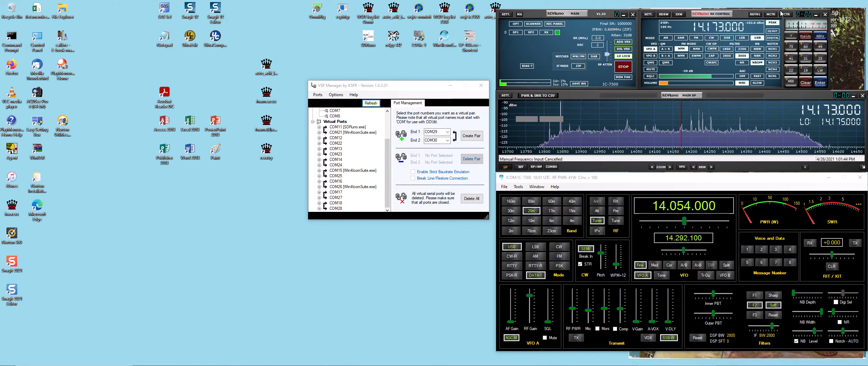
pyautogui.click(755, 15)
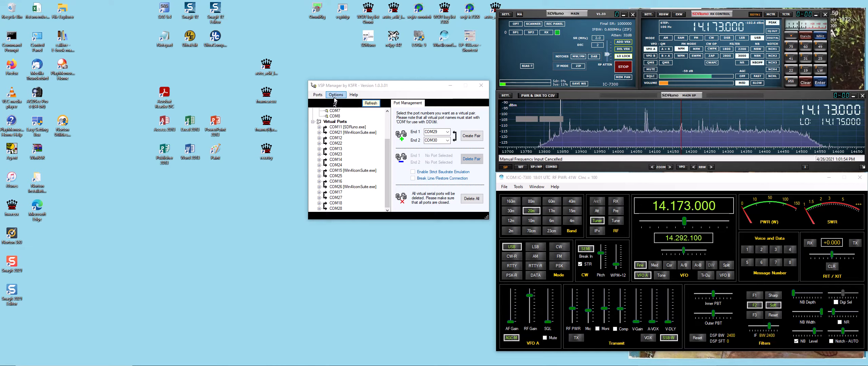
pyautogui.click(373, 104)
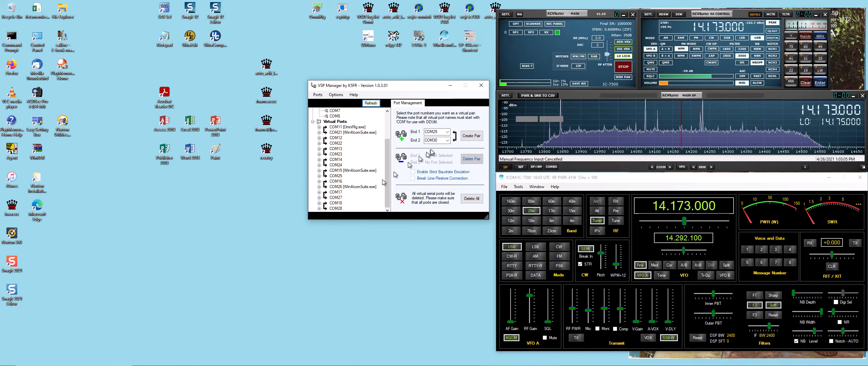
pyautogui.click(481, 85)
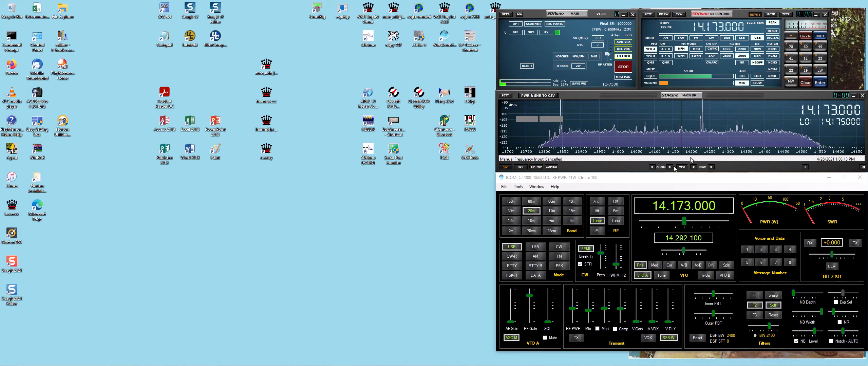
# Step: Tune VFO A in the IC-7300 control window to 14.050.000 to test that SDRuno follows through Omni-Rig
pyautogui.click(687, 206)
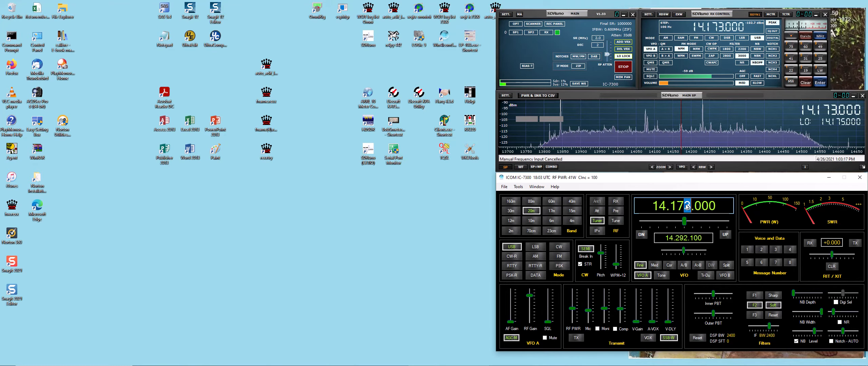
pyautogui.scroll(6, 687, 207)
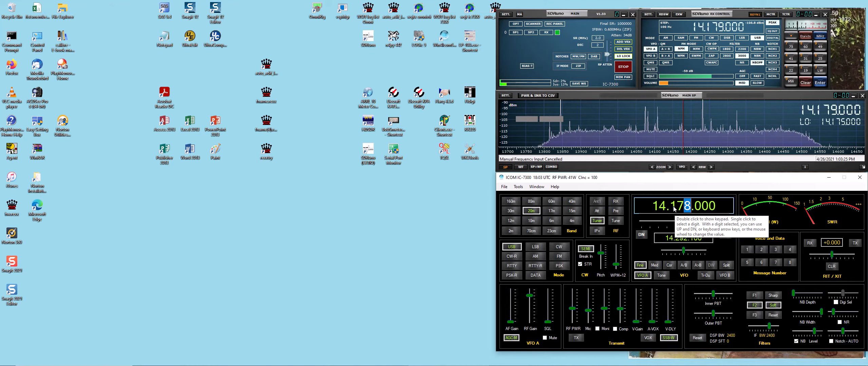
pyautogui.click(674, 206)
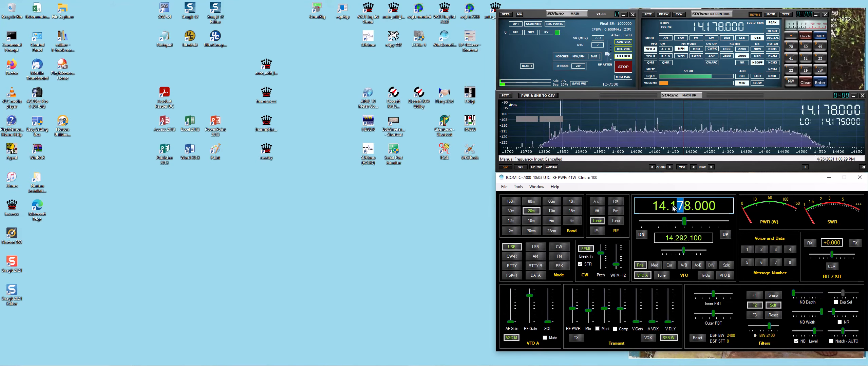
pyautogui.click(674, 208)
pyautogui.scroll(-1, 674, 207)
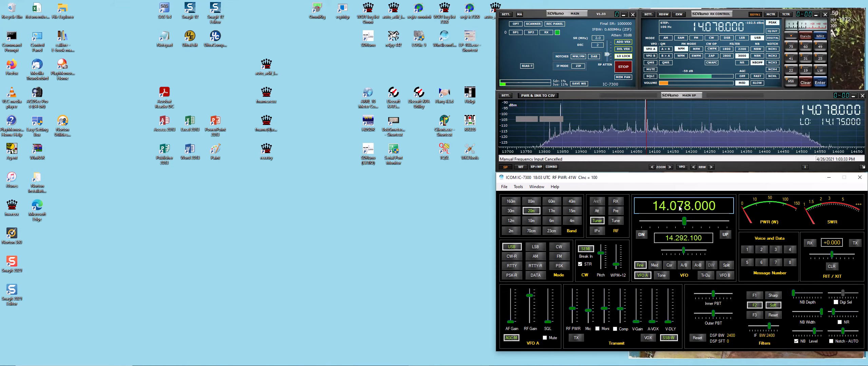
pyautogui.scroll(-1, 680, 208)
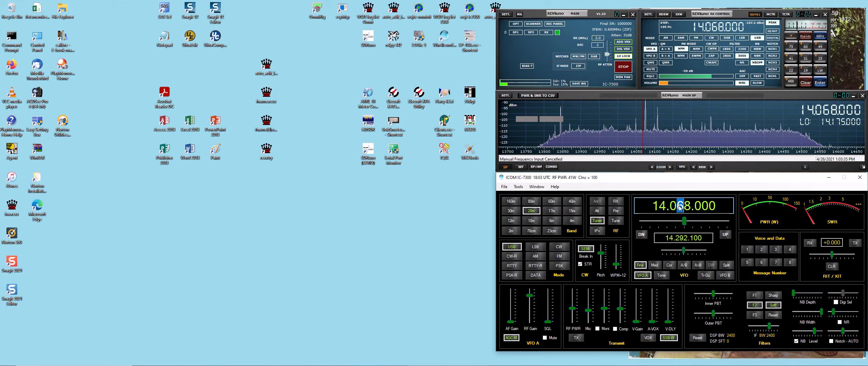
pyautogui.scroll(-1, 680, 208)
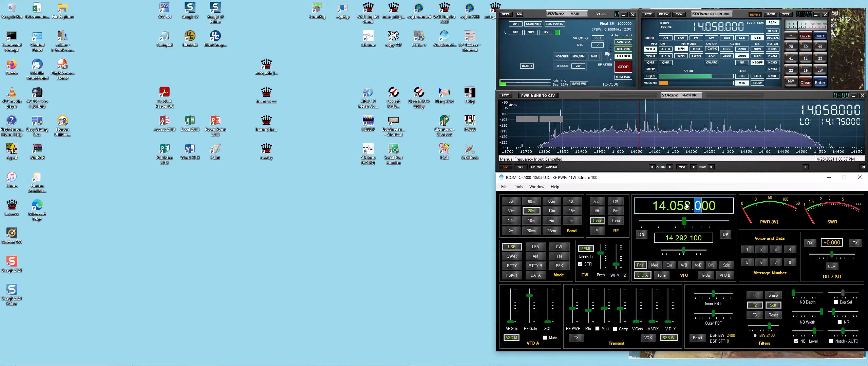
pyautogui.scroll(-1, 687, 206)
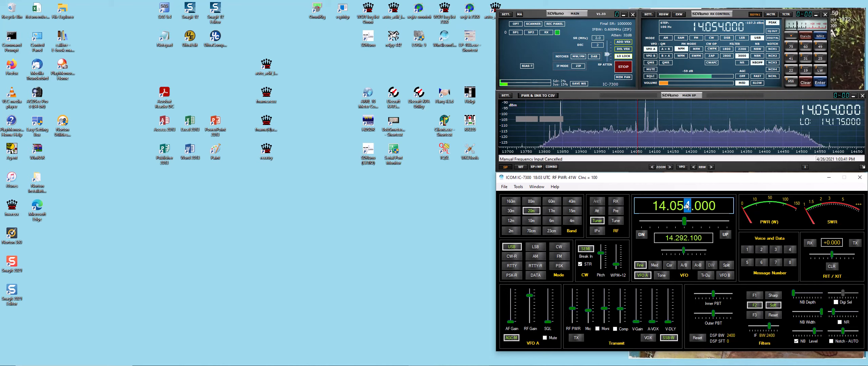
pyautogui.scroll(-3, 687, 207)
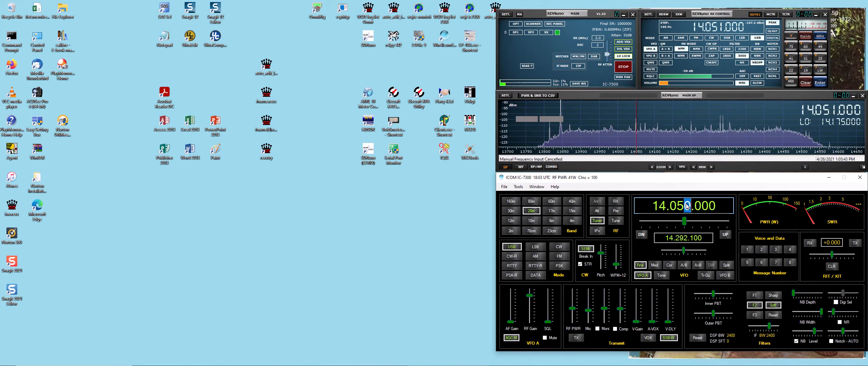
pyautogui.scroll(-1, 687, 207)
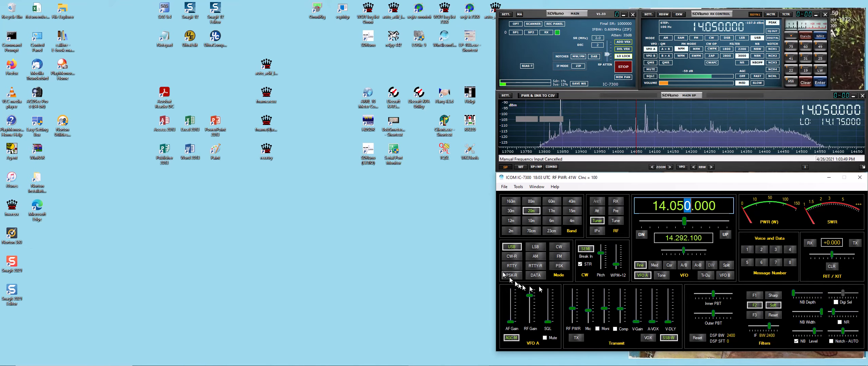
# Step: Switch the radio to CW-R mode and retune VFO A to 14.050.000
pyautogui.click(560, 247)
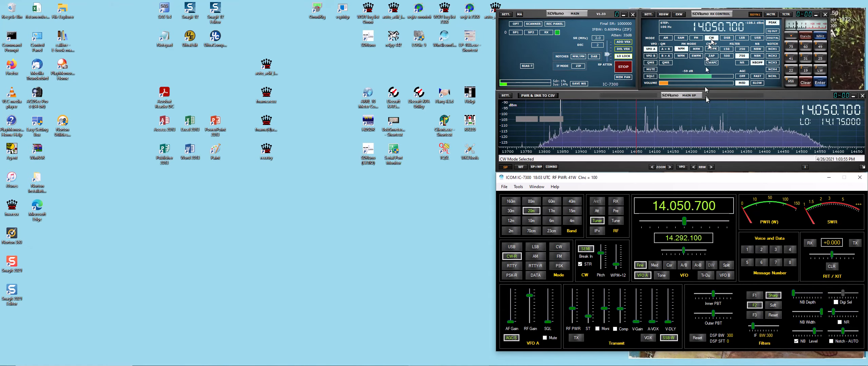
pyautogui.click(698, 206)
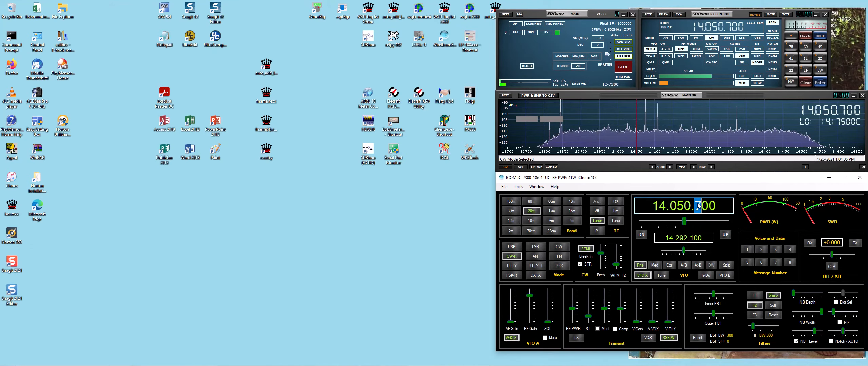
pyautogui.scroll(-4, 698, 205)
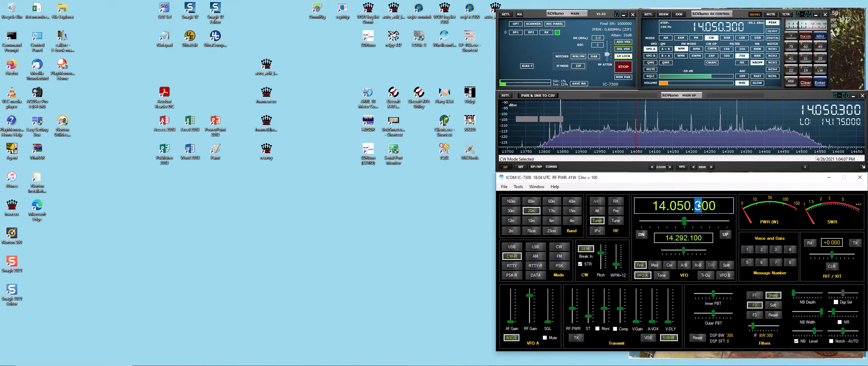
pyautogui.scroll(-3, 698, 205)
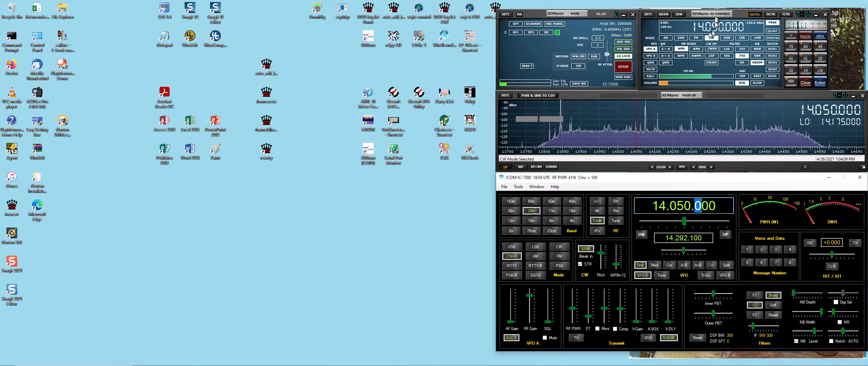
# Step: Zoom SDRuno's spectrum in around the VFO and tune from the spectrum to 14.037.000, followed by 14.050.100
pyautogui.click(684, 167)
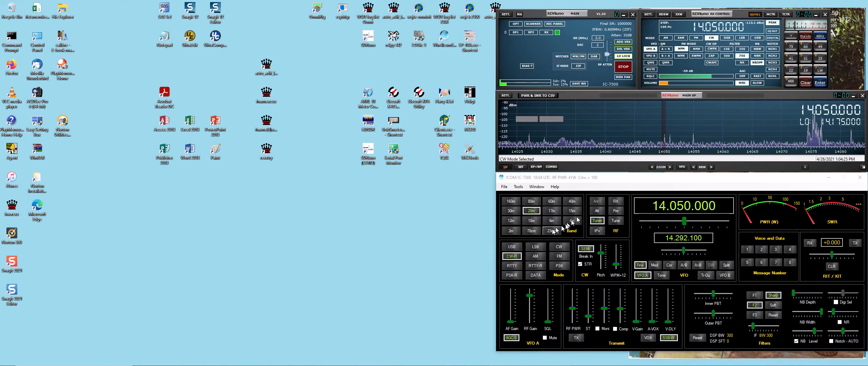
pyautogui.click(617, 221)
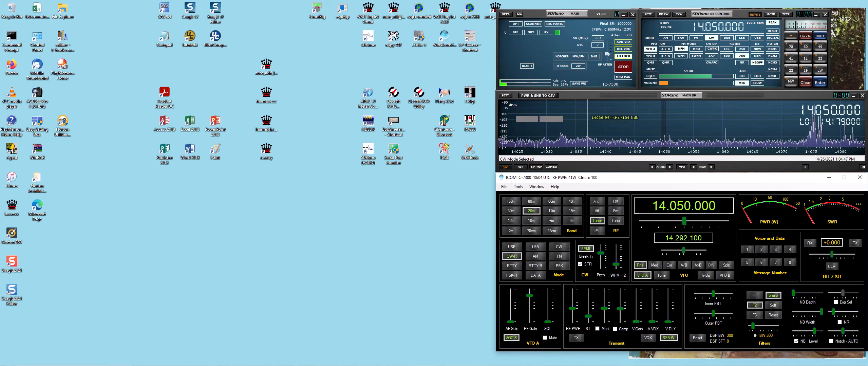
pyautogui.click(588, 119)
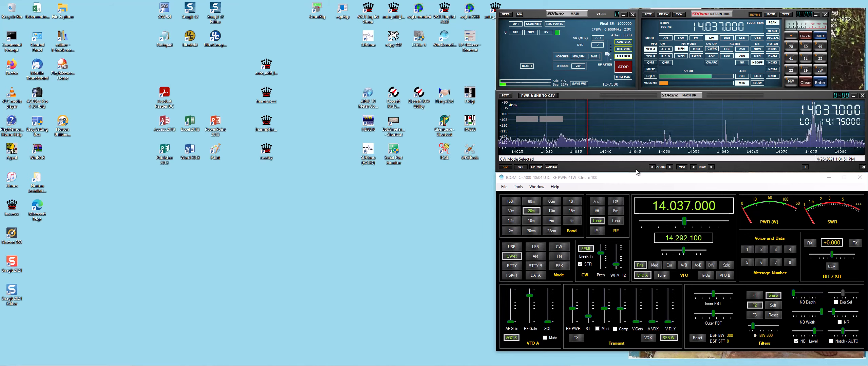
pyautogui.click(665, 115)
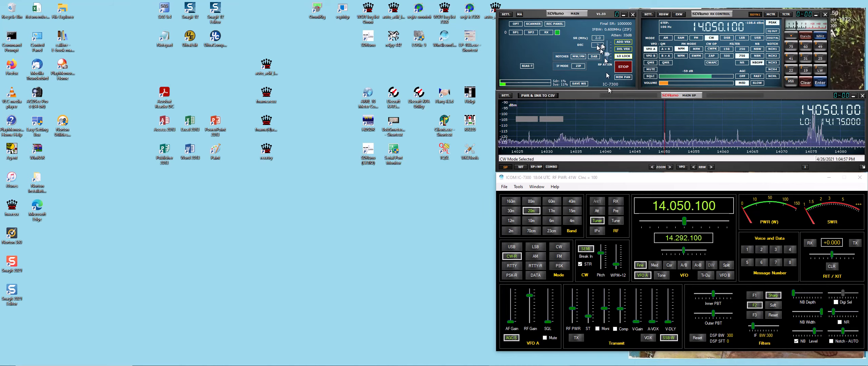
# Step: Minimize SDRuno's main and RX control windows and extend the spectrum window upward over the freed space
pyautogui.click(624, 15)
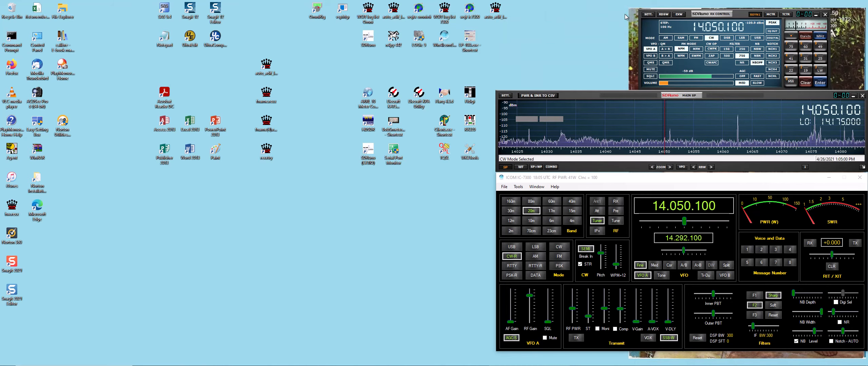
pyautogui.click(826, 15)
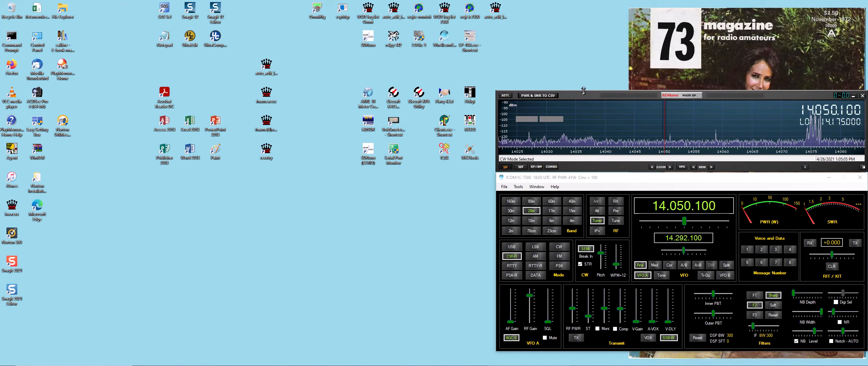
pyautogui.moveTo(584, 90); pyautogui.dragTo(584, 41)
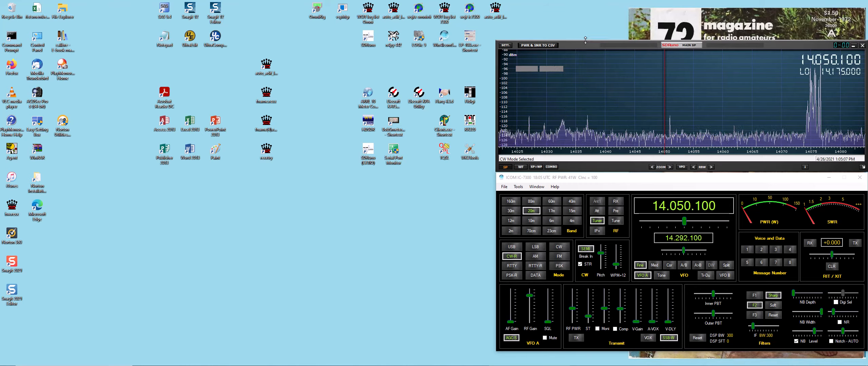
# Step: Show the combined spectrum and waterfall in SDRuno and enlarge the waterfall area
pyautogui.click(536, 167)
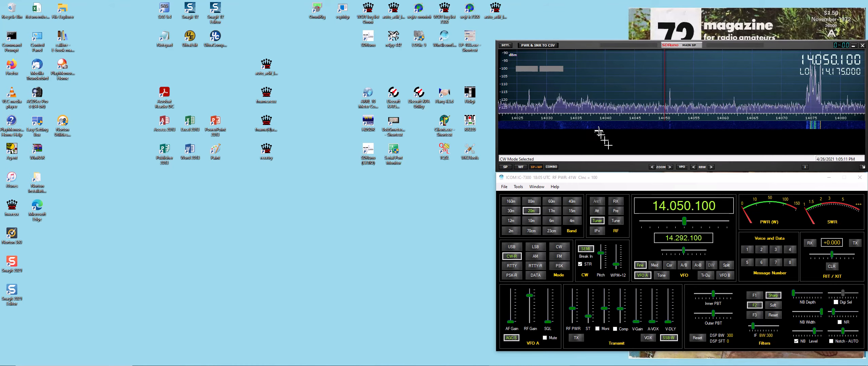
pyautogui.moveTo(601, 113)
pyautogui.mouseDown()
pyautogui.moveTo(603, 97)
pyautogui.moveTo(613, 110)
pyautogui.mouseUp()
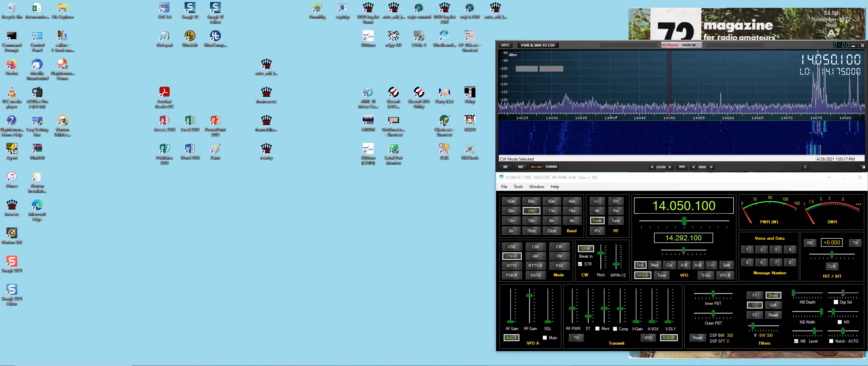
pyautogui.moveTo(614, 117); pyautogui.dragTo(617, 103)
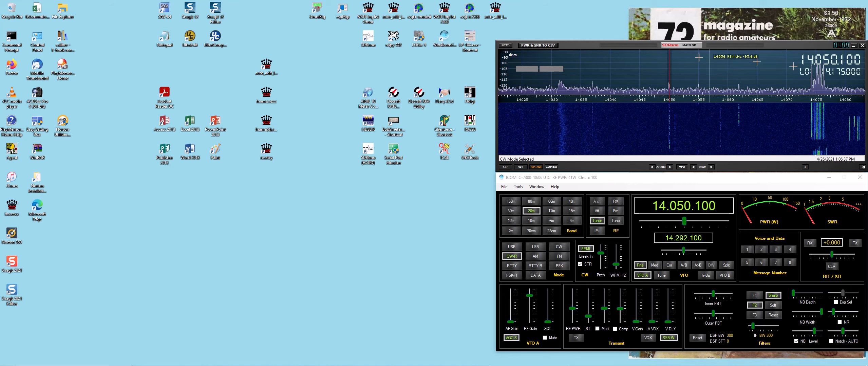
# Step: Minimize the SDRuno spectrum window and the IC-7300 control window to clear the desktop
pyautogui.click(854, 46)
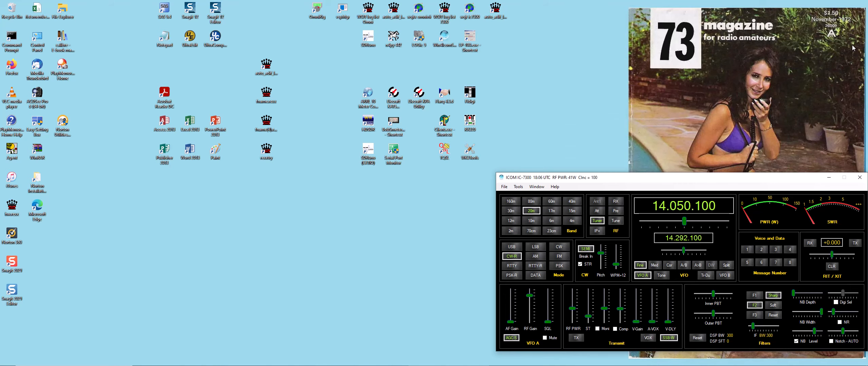
pyautogui.click(830, 177)
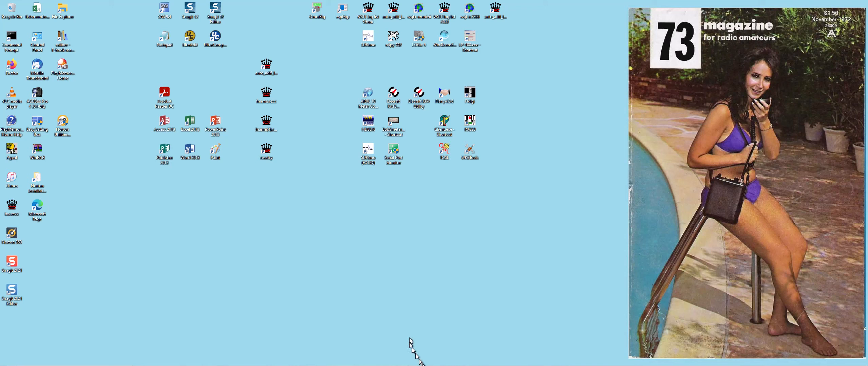
pyautogui.moveTo(441, 365)
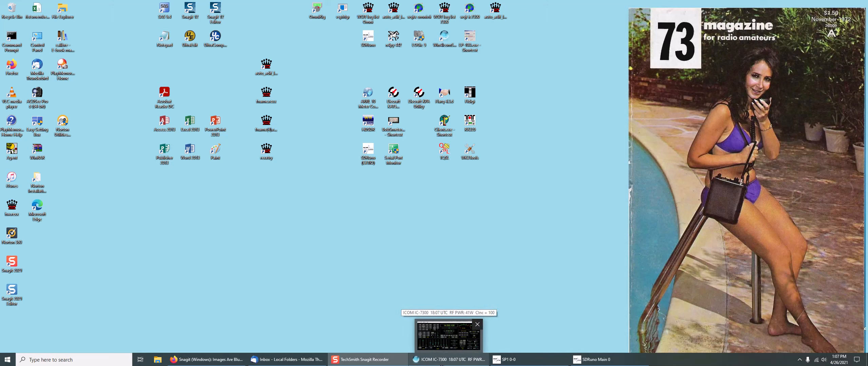